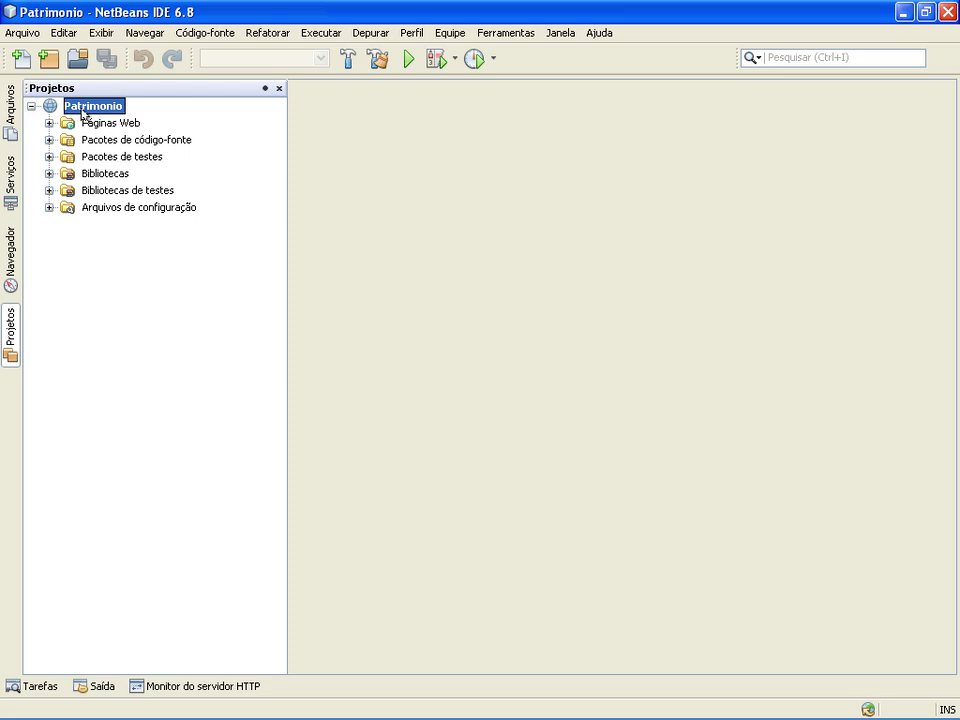
Step: Run the Patrimonio project and launch its T2TiERP.jnlp from the browser page with Java Web Start Launcher
{"action": "right_click", "coordinate": [83, 112]}
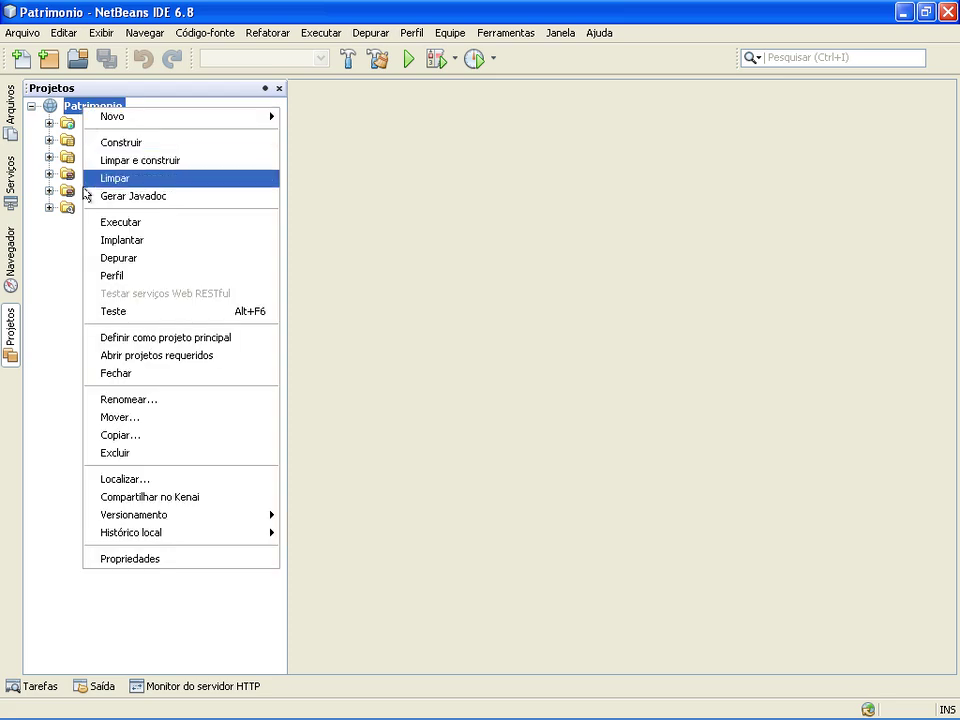
{"action": "left_click", "coordinate": [122, 222]}
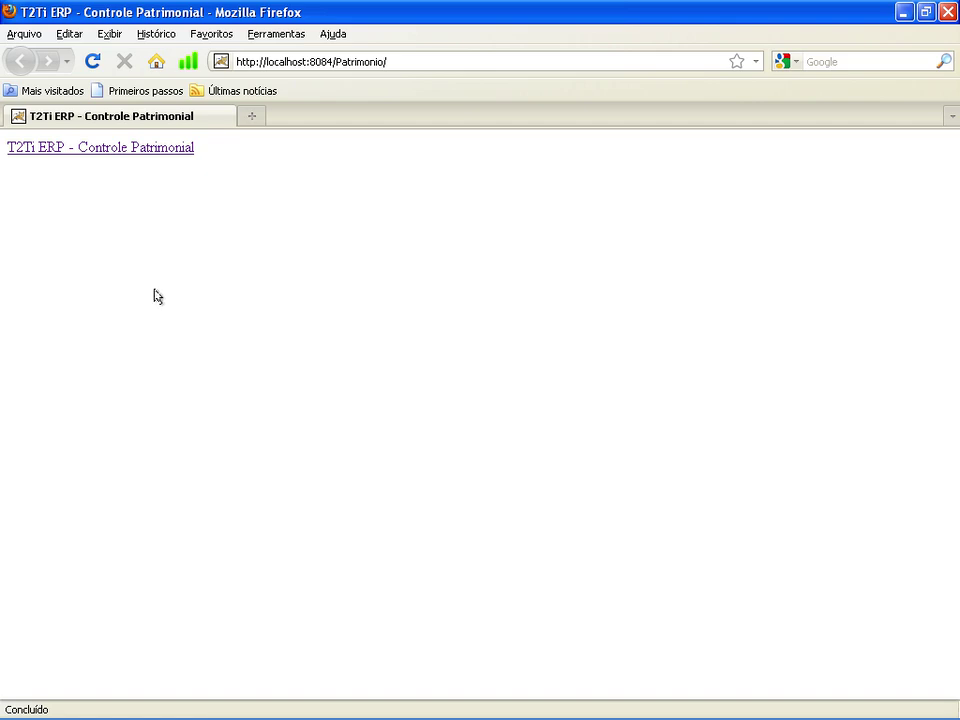
{"action": "left_click", "coordinate": [128, 157]}
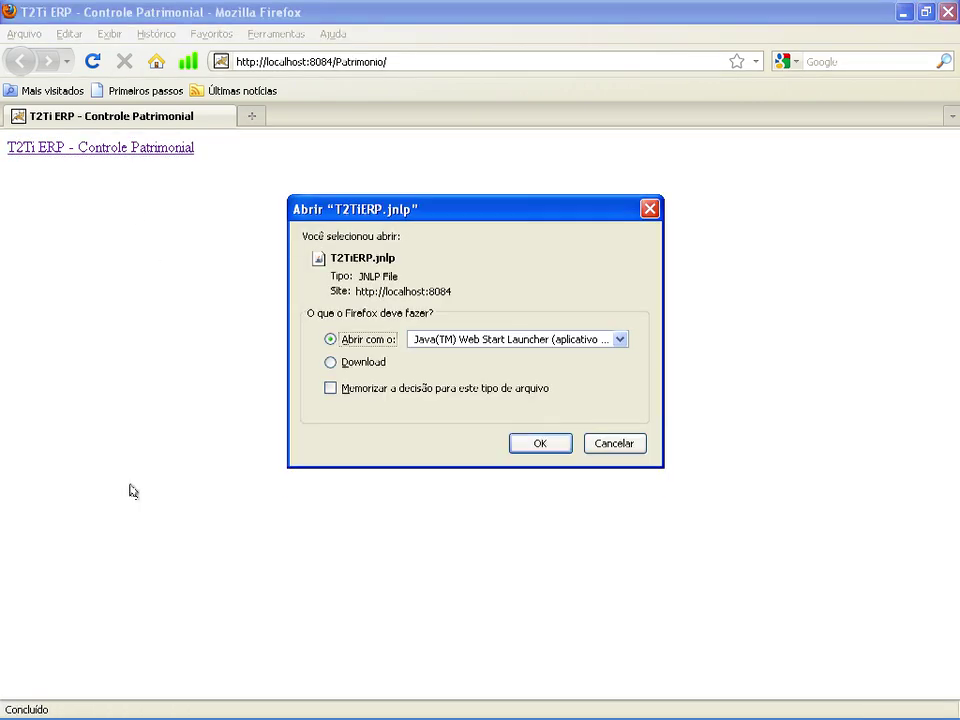
{"action": "left_click", "coordinate": [540, 443]}
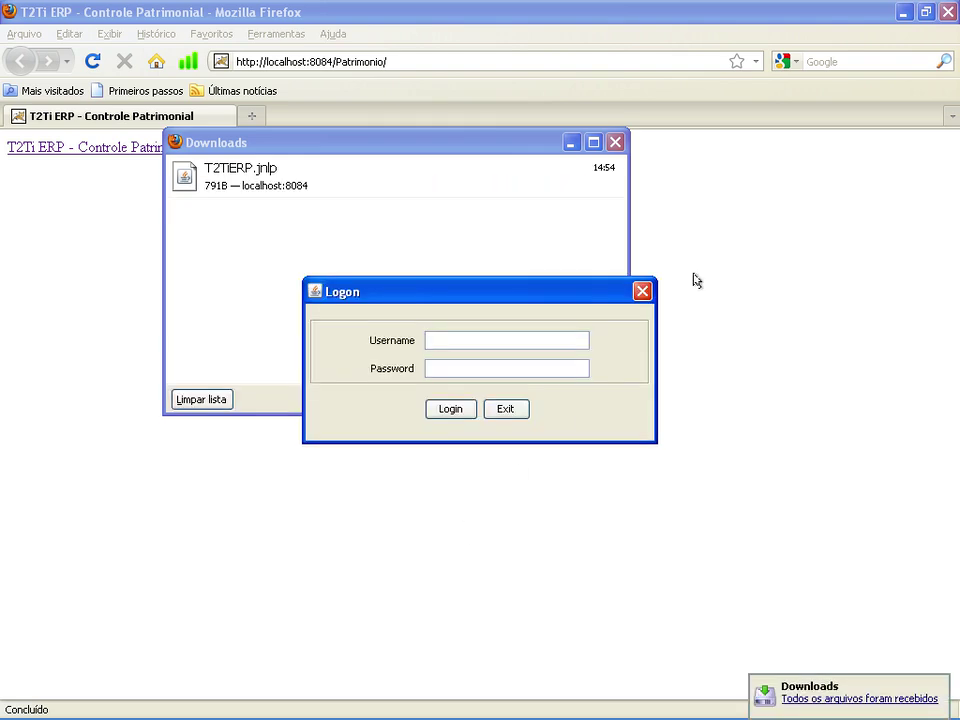
Step: Clear the browser, Downloads and IDE windows off the desktop, and open SQLyog with the root@localhost connection
{"action": "left_click", "coordinate": [903, 12]}
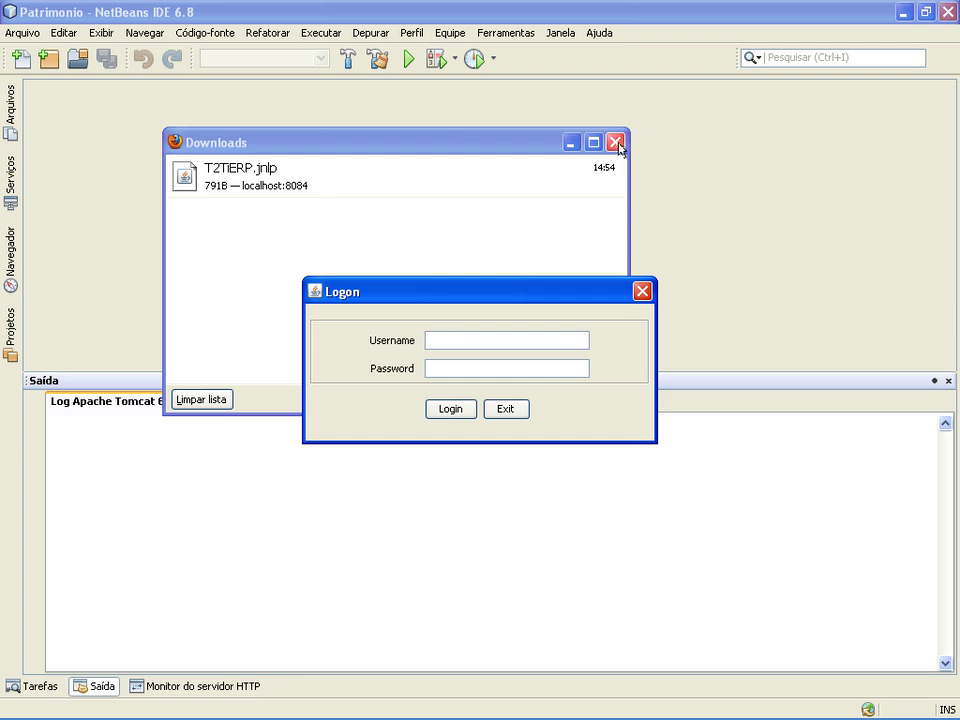
{"action": "left_click", "coordinate": [615, 142]}
{"action": "left_click", "coordinate": [903, 13]}
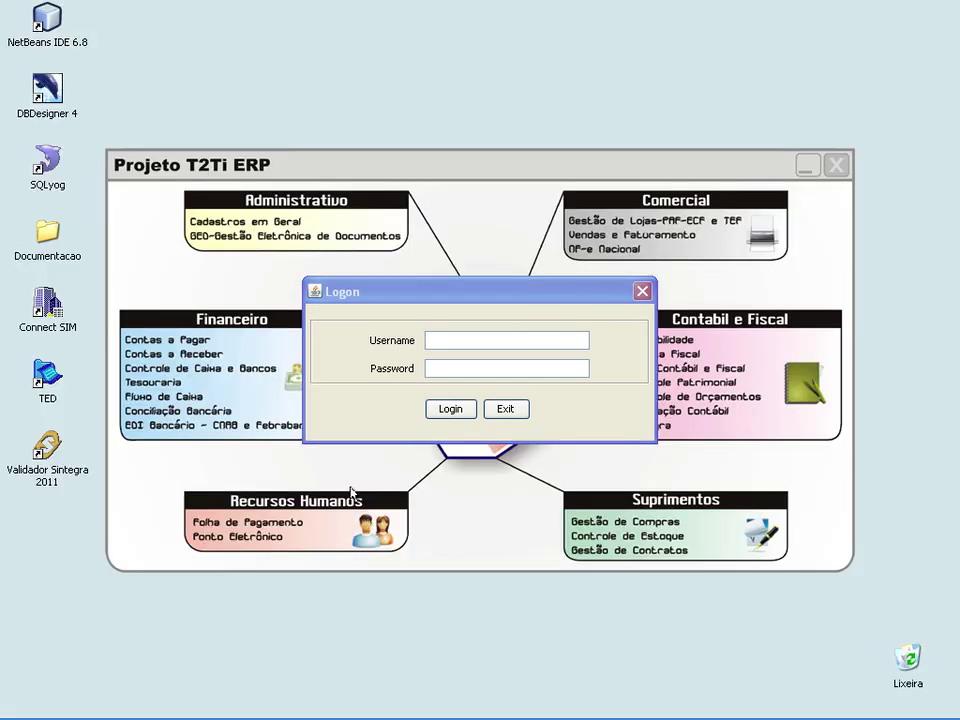
{"action": "left_click", "coordinate": [48, 163]}
{"action": "double_click", "coordinate": [48, 165]}
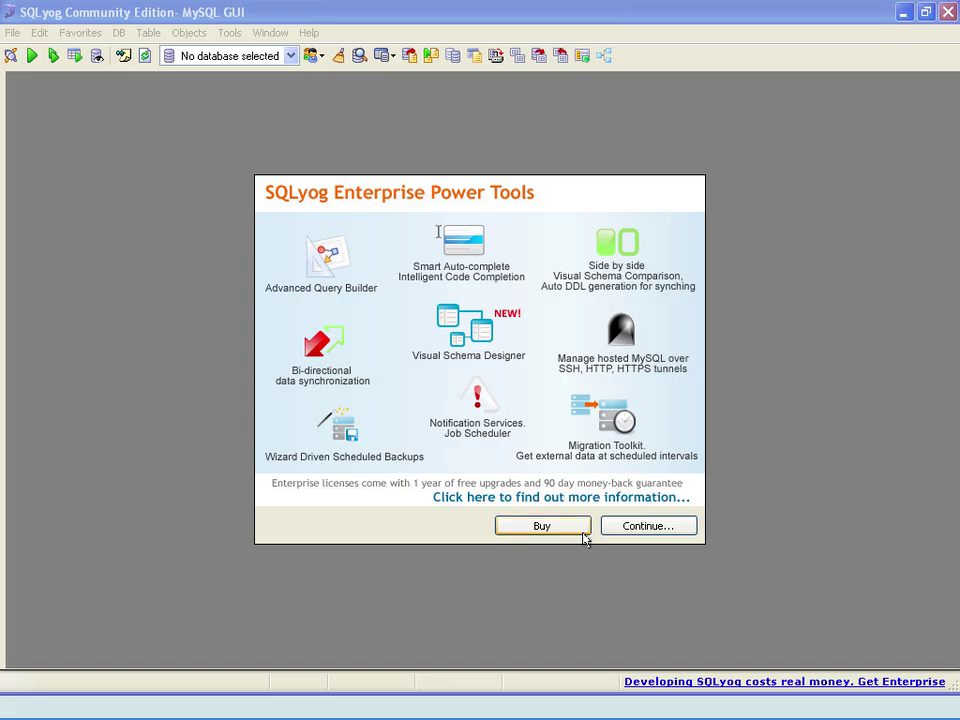
{"action": "left_click", "coordinate": [647, 526]}
{"action": "key", "text": "Return"}
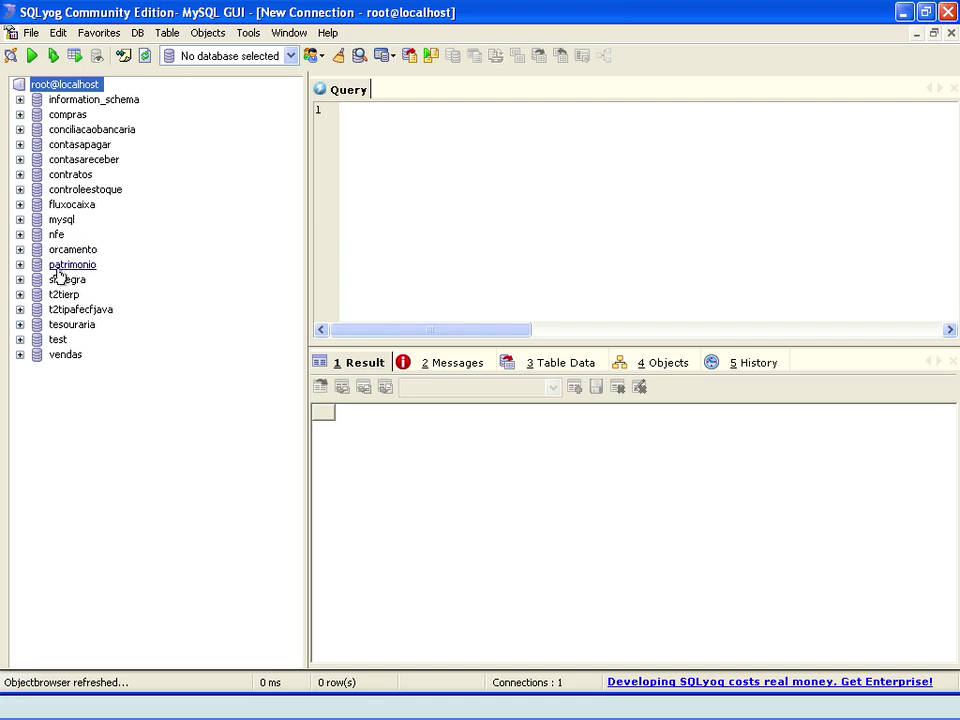
Step: Show the table data of the usuario table in the patrimonio database
{"action": "left_click", "coordinate": [20, 265]}
{"action": "left_click", "coordinate": [36, 281]}
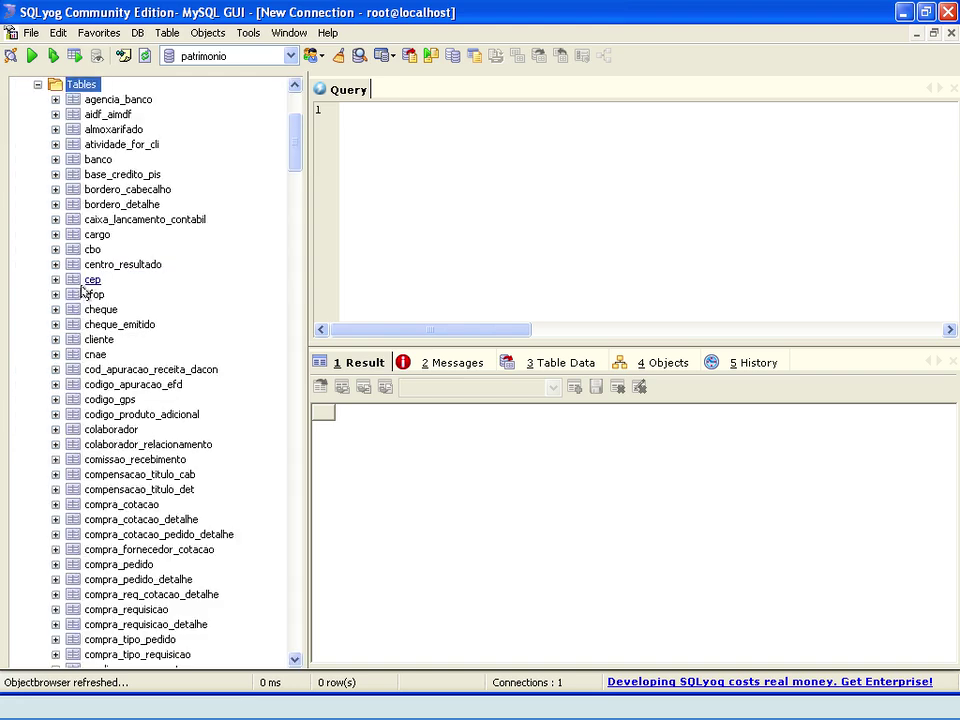
{"action": "left_click_drag", "start_coordinate": [291, 143], "coordinate": [267, 611]}
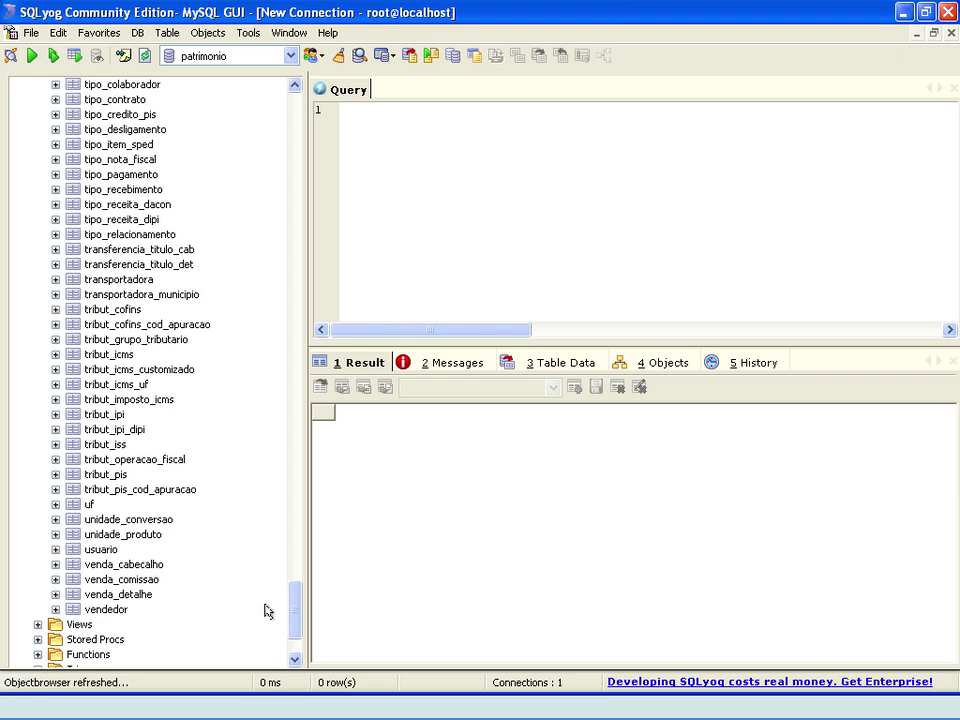
{"action": "left_click", "coordinate": [100, 552]}
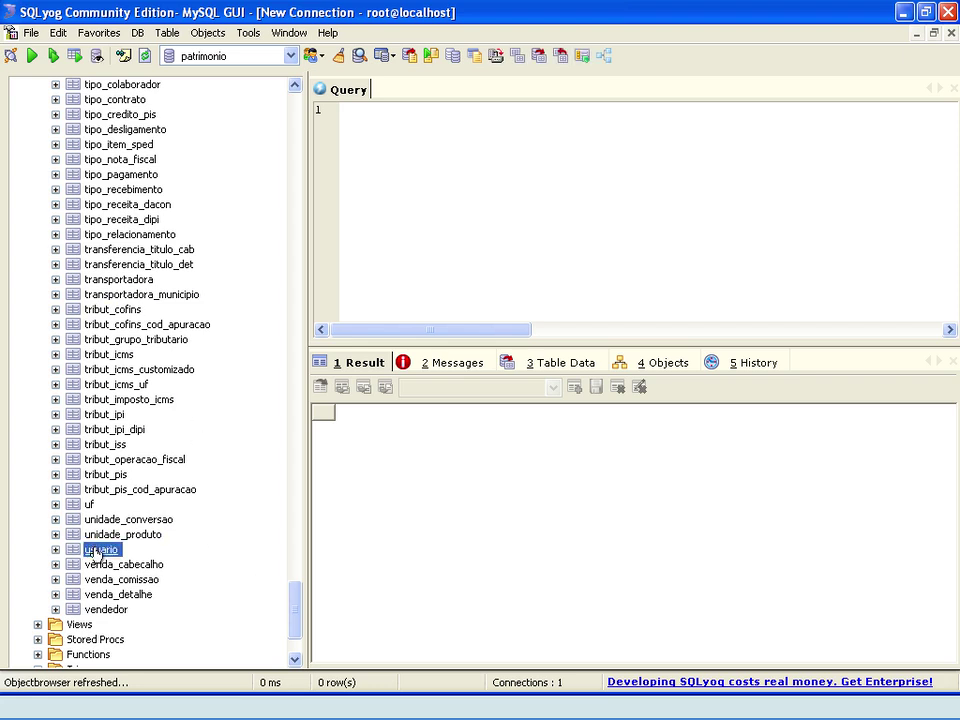
{"action": "left_click", "coordinate": [547, 366]}
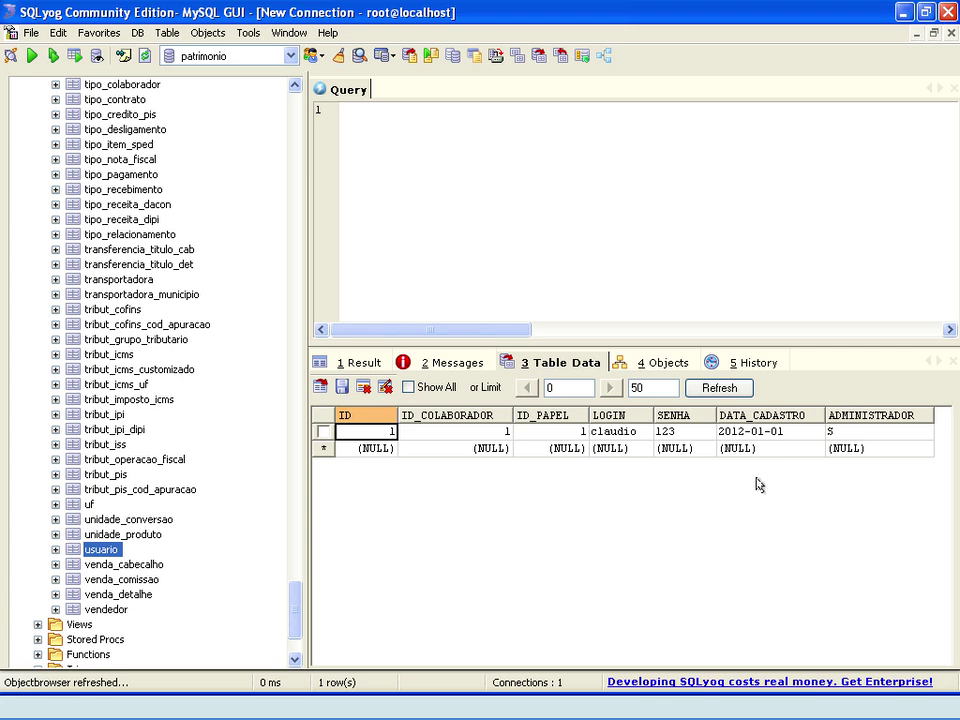
Step: Return to the Logon dialog, log in with the username and password, and expand the T2Ti ERP function folder
{"action": "left_click", "coordinate": [903, 13]}
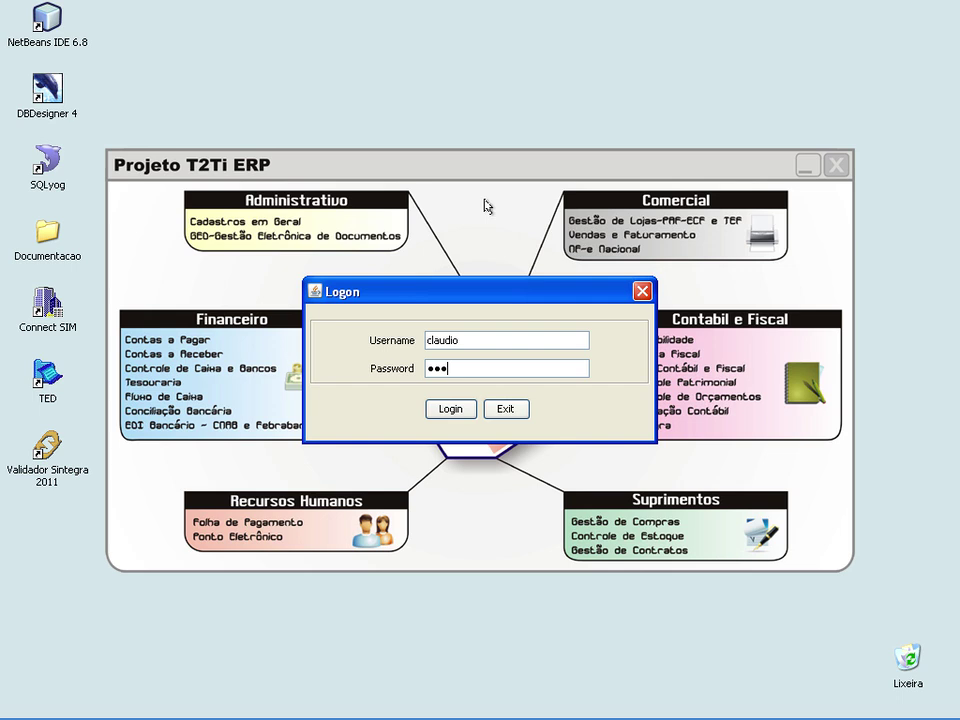
{"action": "key", "text": "Return"}
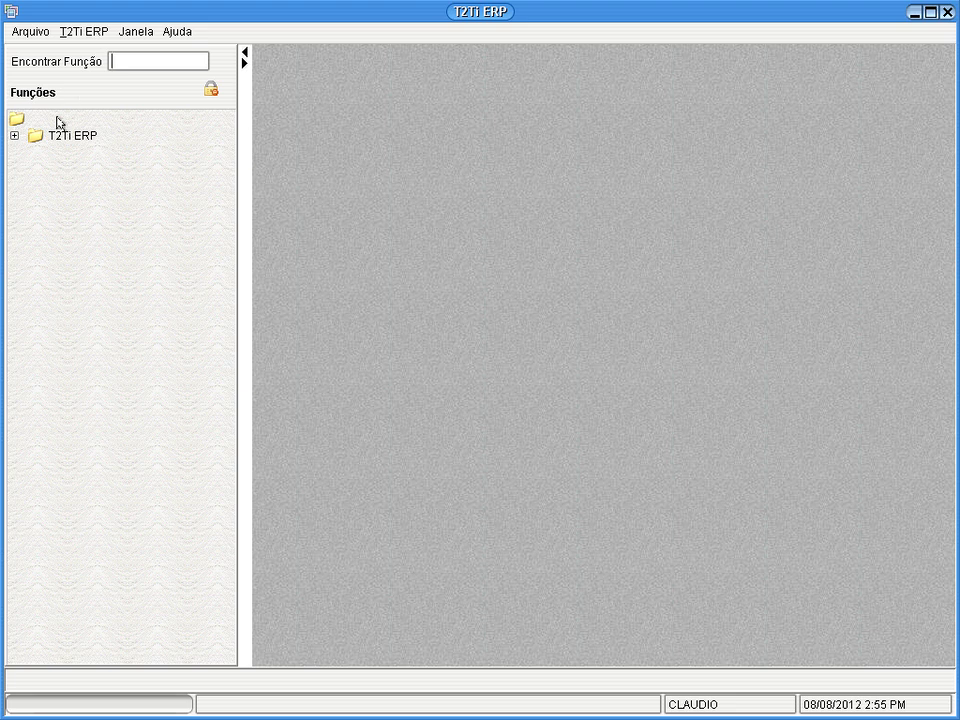
{"action": "left_click", "coordinate": [15, 136]}
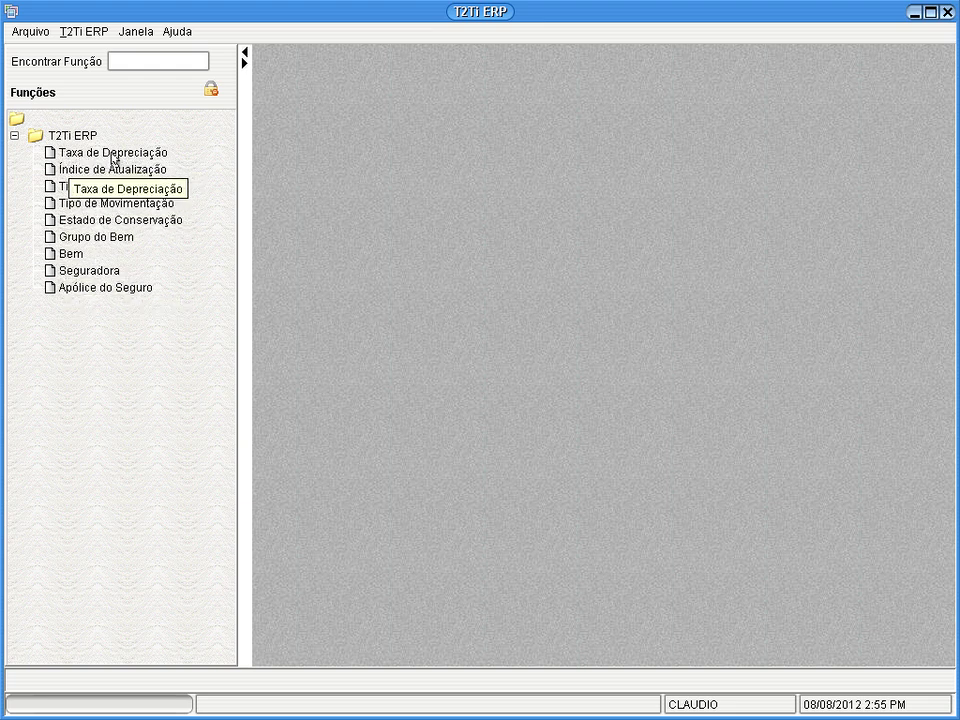
Step: Open the Taxa de Depreciação function with its window maximized and the function tree collapsed
{"action": "double_click", "coordinate": [114, 159]}
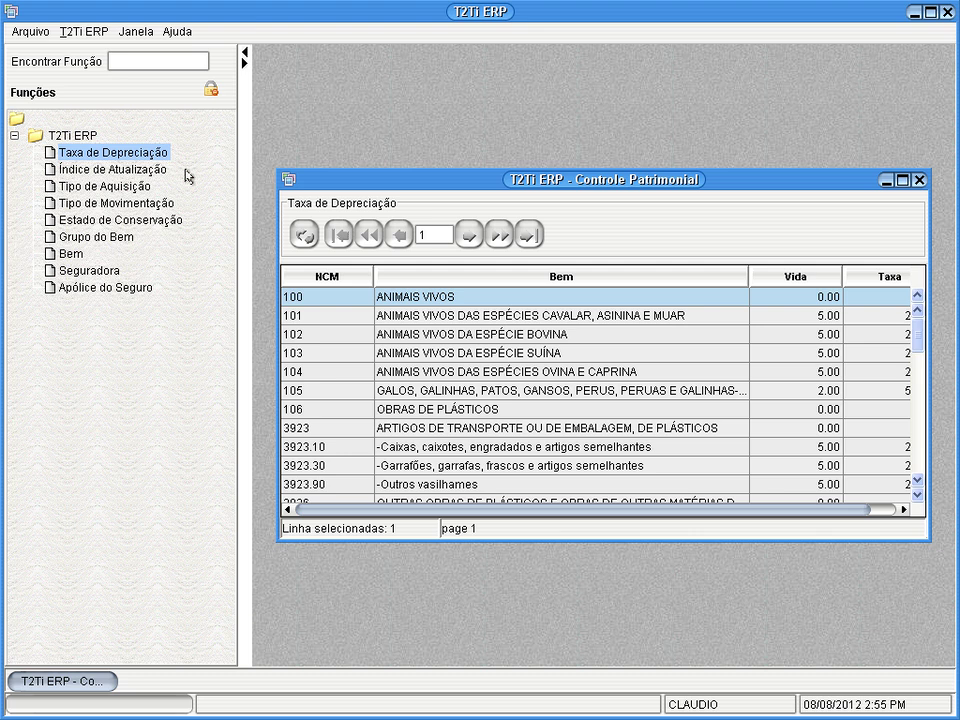
{"action": "left_click", "coordinate": [243, 52]}
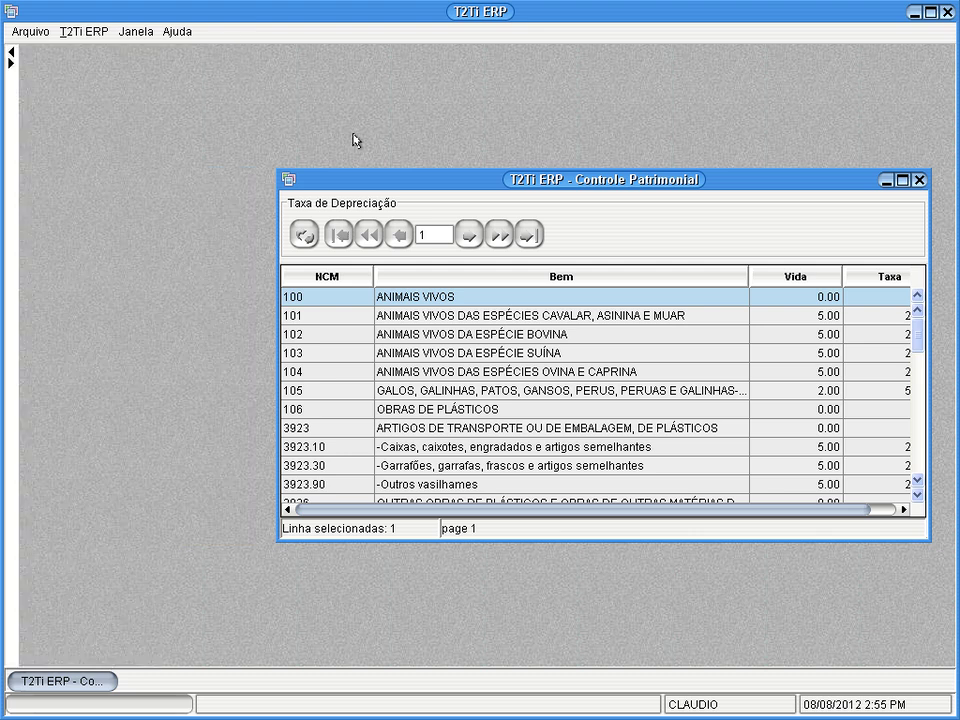
{"action": "double_click", "coordinate": [531, 181]}
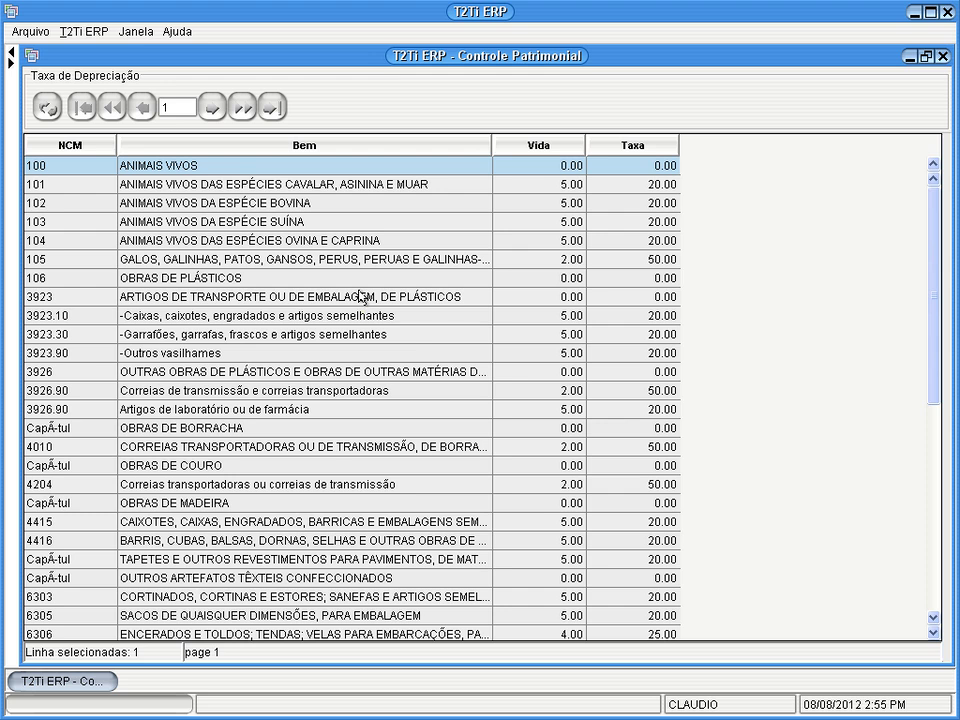
Step: Look at the SQL scripts in the DER subfolder of the Documentacao desktop folder, and return to T2Ti ERP
{"action": "left_click", "coordinate": [913, 12]}
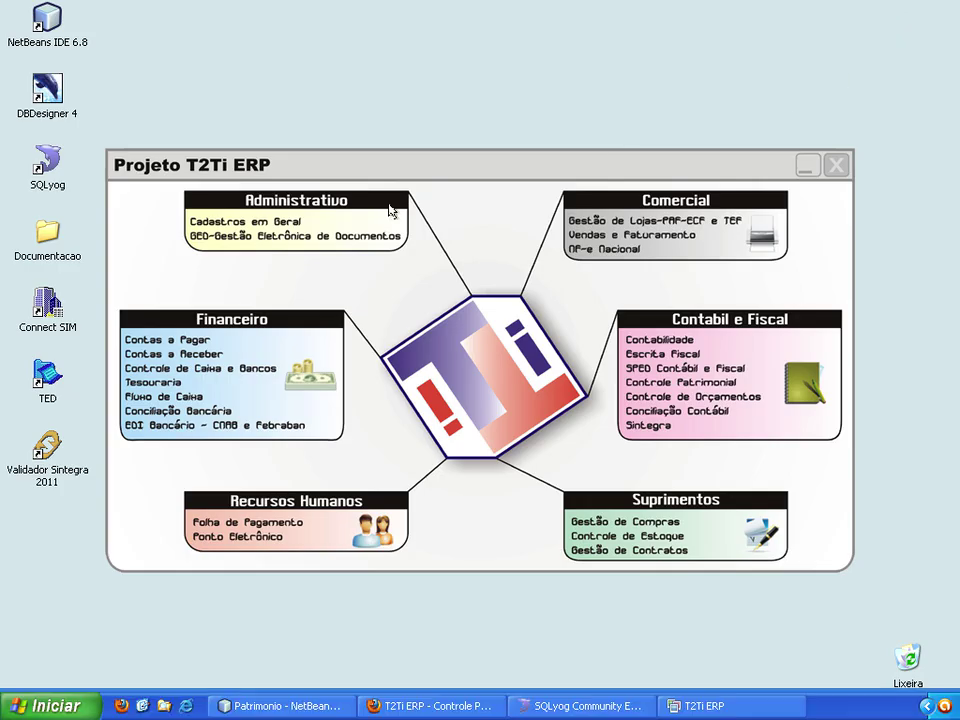
{"action": "double_click", "coordinate": [46, 233]}
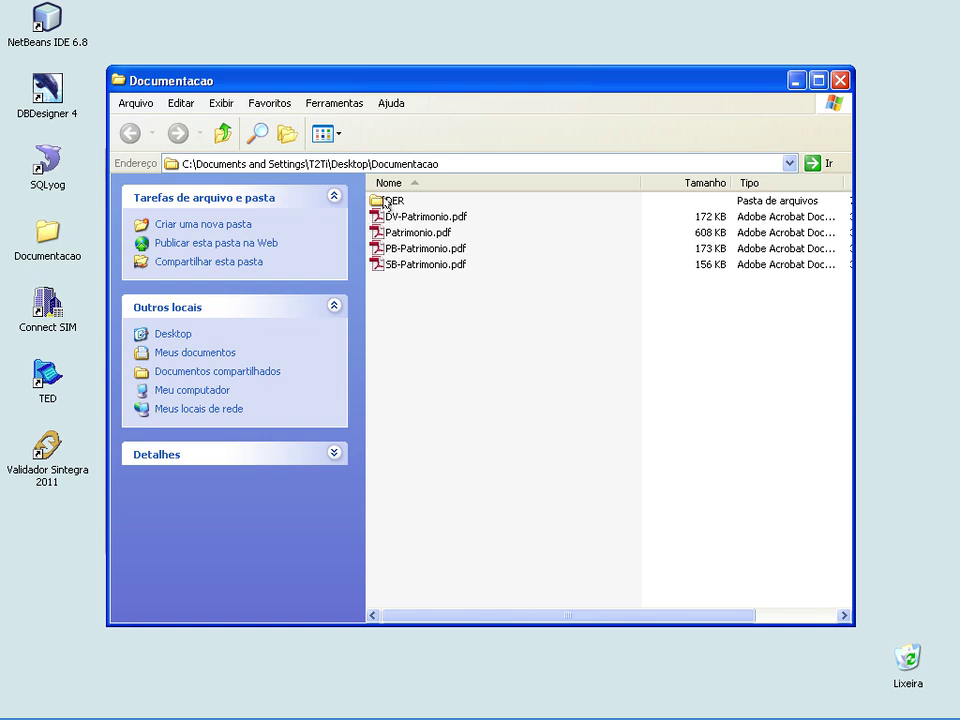
{"action": "double_click", "coordinate": [388, 201]}
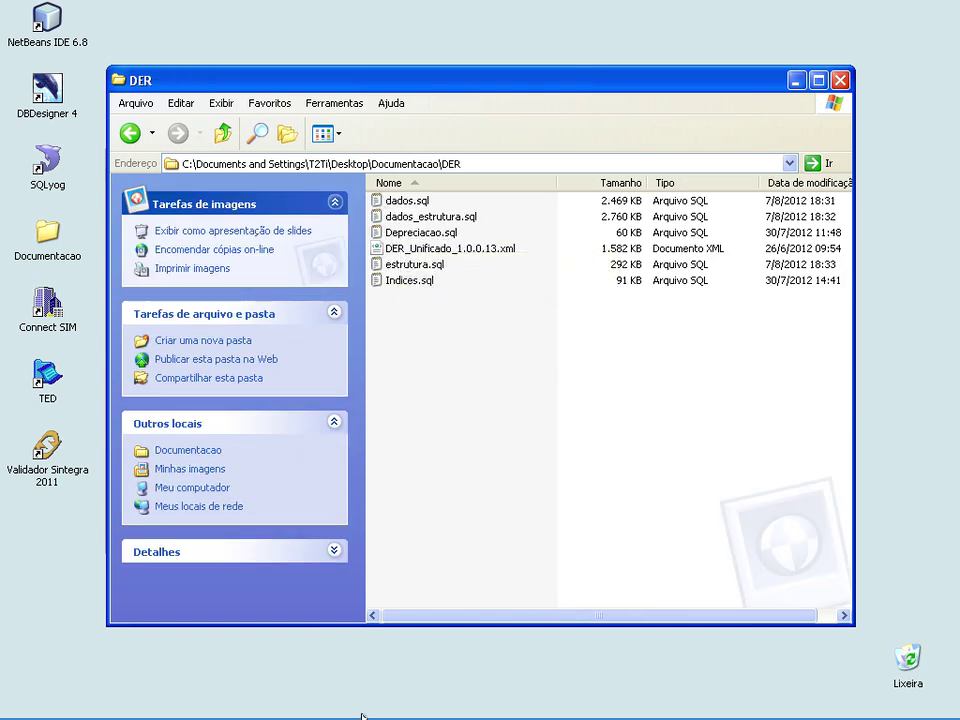
{"action": "mouse_move", "coordinate": [364, 716]}
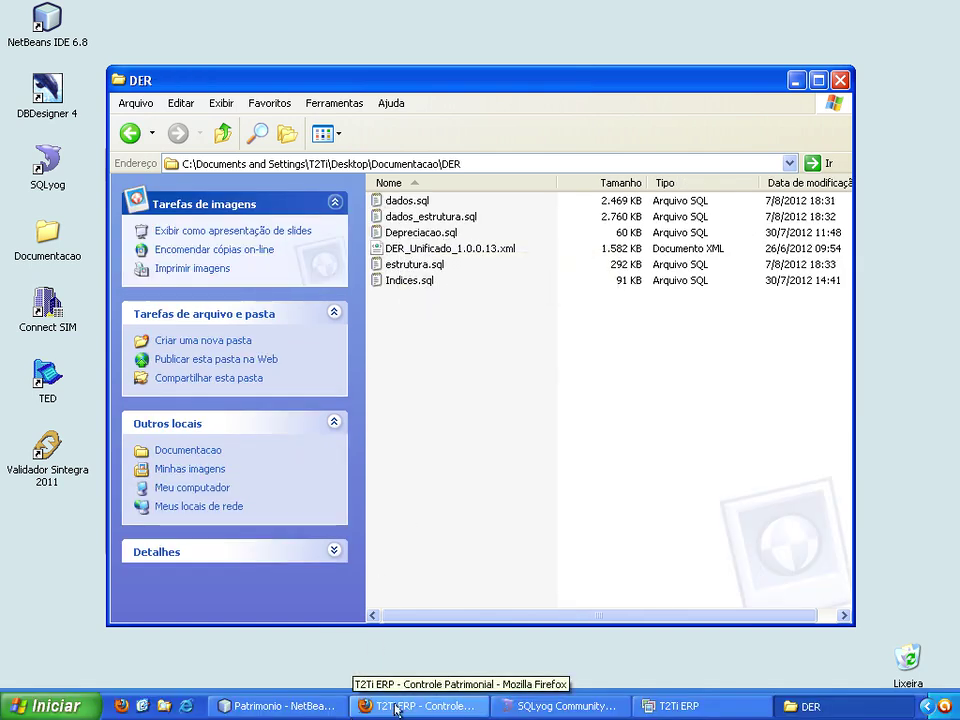
{"action": "left_click", "coordinate": [655, 707]}
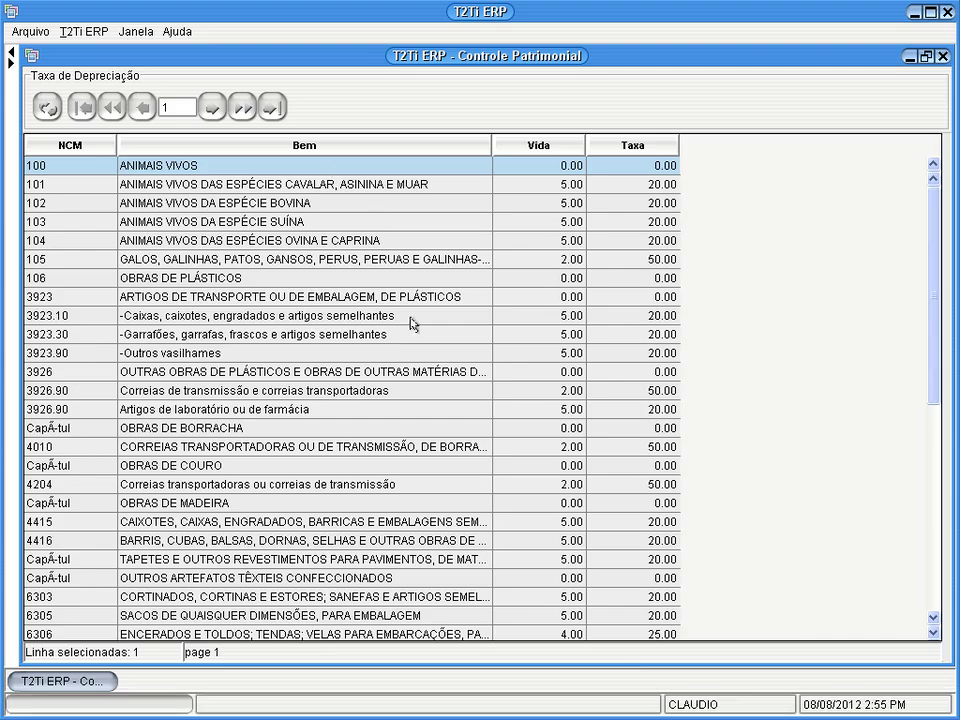
Step: Widen the Bem column of the depreciation rate list and browse its records through to page 4
{"action": "left_click_drag", "start_coordinate": [494, 141], "coordinate": [574, 140]}
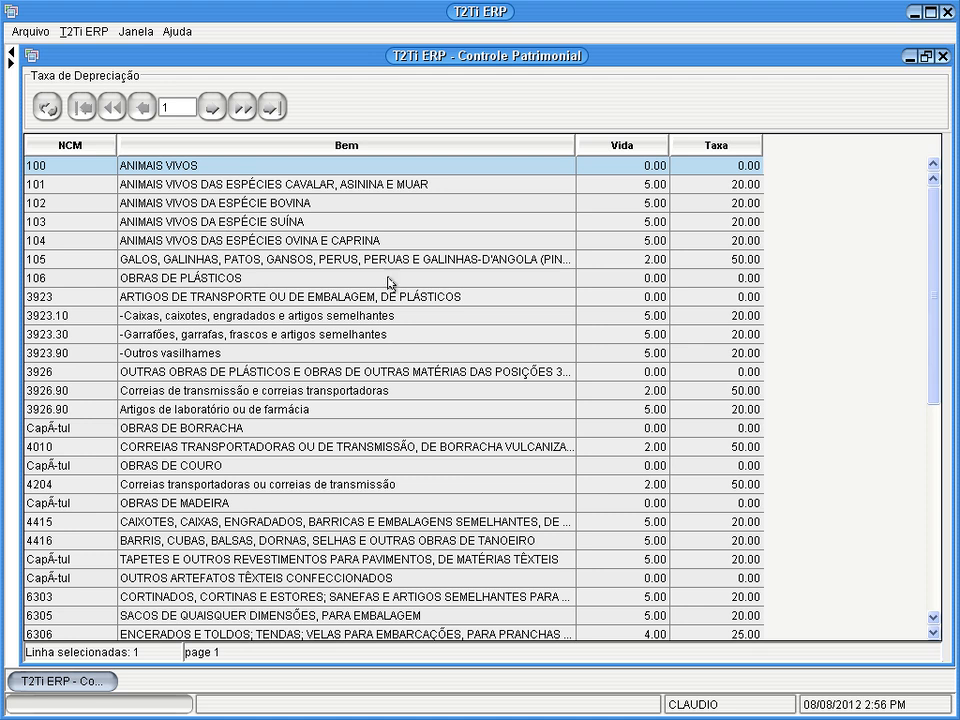
{"action": "mouse_move", "coordinate": [930, 214]}
{"action": "left_mouse_down"}
{"action": "mouse_move", "coordinate": [932, 394]}
{"action": "mouse_move", "coordinate": [938, 193]}
{"action": "left_mouse_up"}
{"action": "left_click", "coordinate": [211, 106]}
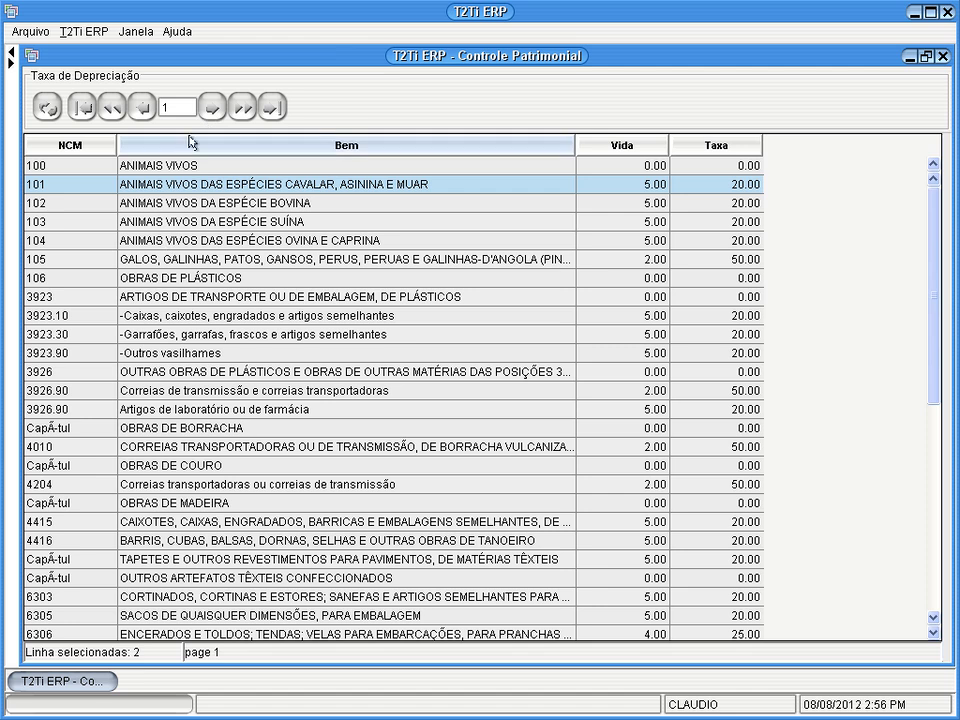
{"action": "left_click", "coordinate": [211, 106]}
{"action": "left_click", "coordinate": [241, 107]}
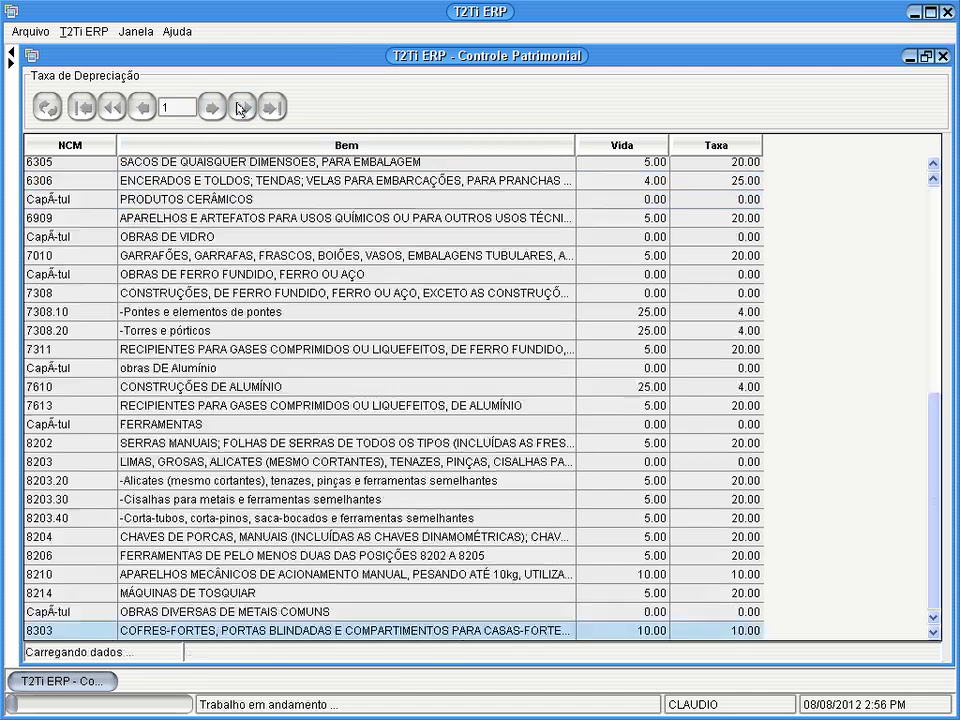
{"action": "left_click", "coordinate": [240, 110]}
{"action": "left_click", "coordinate": [241, 110]}
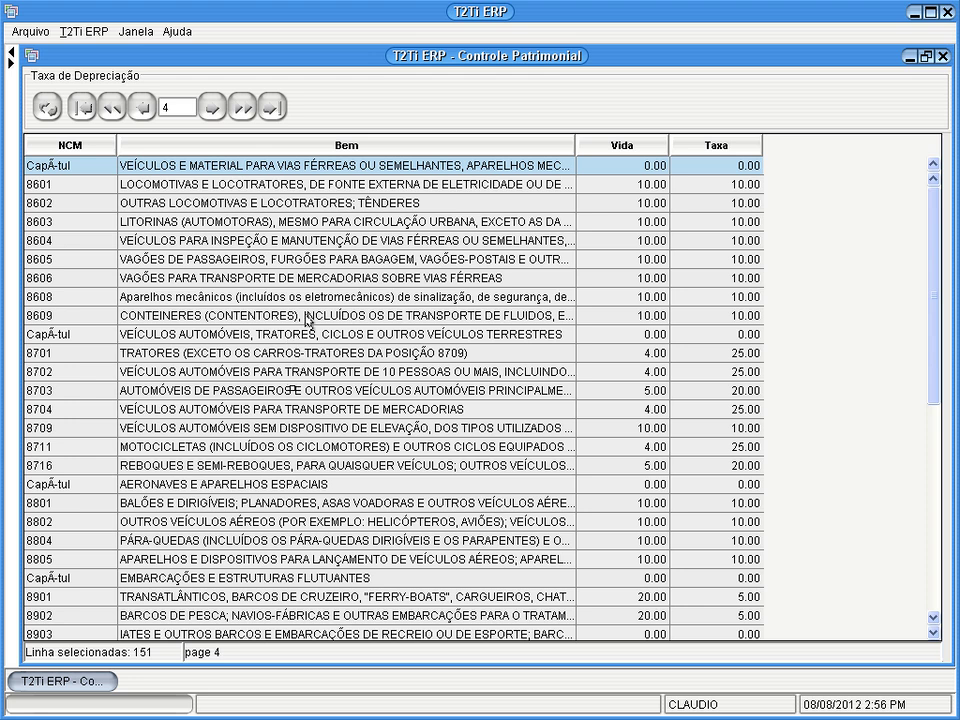
Step: Close the Taxa de Depreciação window and open the Índice de Atualização function maximized with the function tree collapsed
{"action": "left_click", "coordinate": [941, 58]}
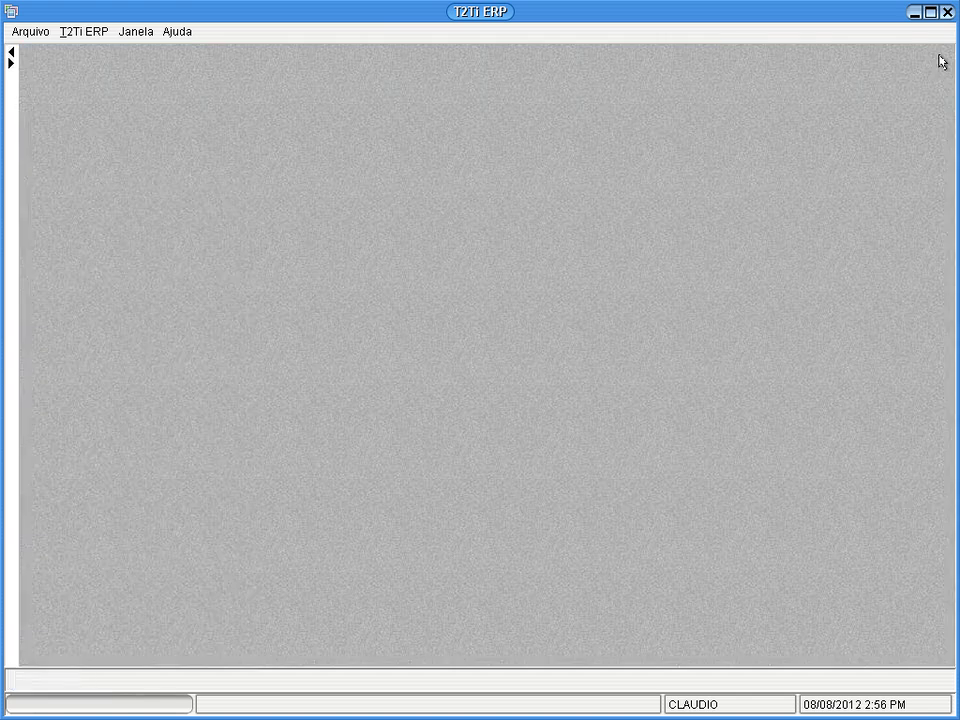
{"action": "left_click", "coordinate": [11, 62]}
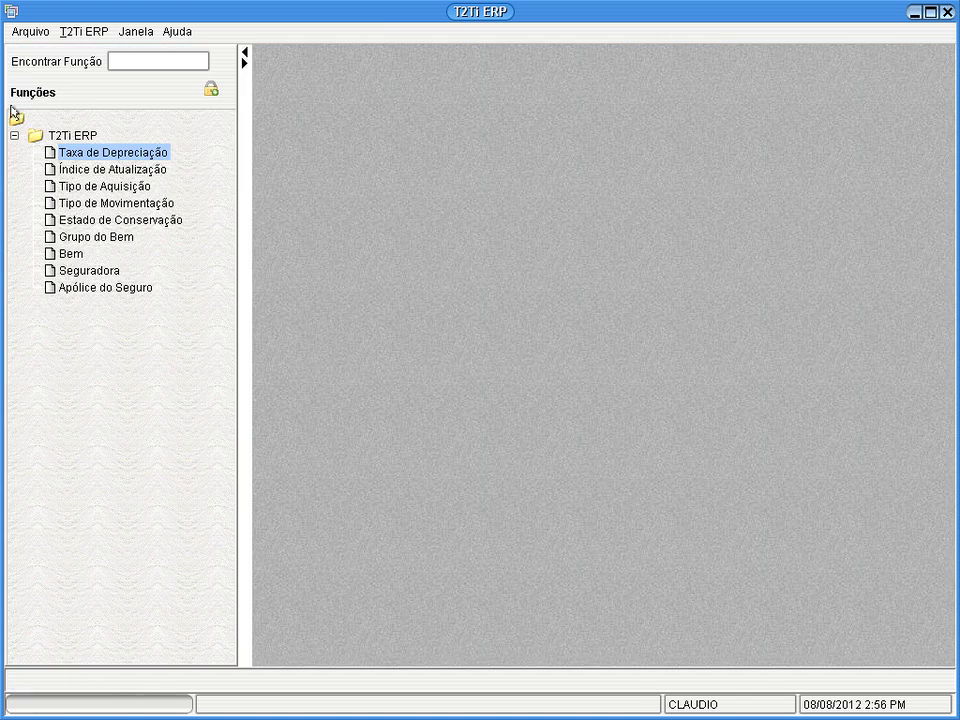
{"action": "double_click", "coordinate": [100, 168]}
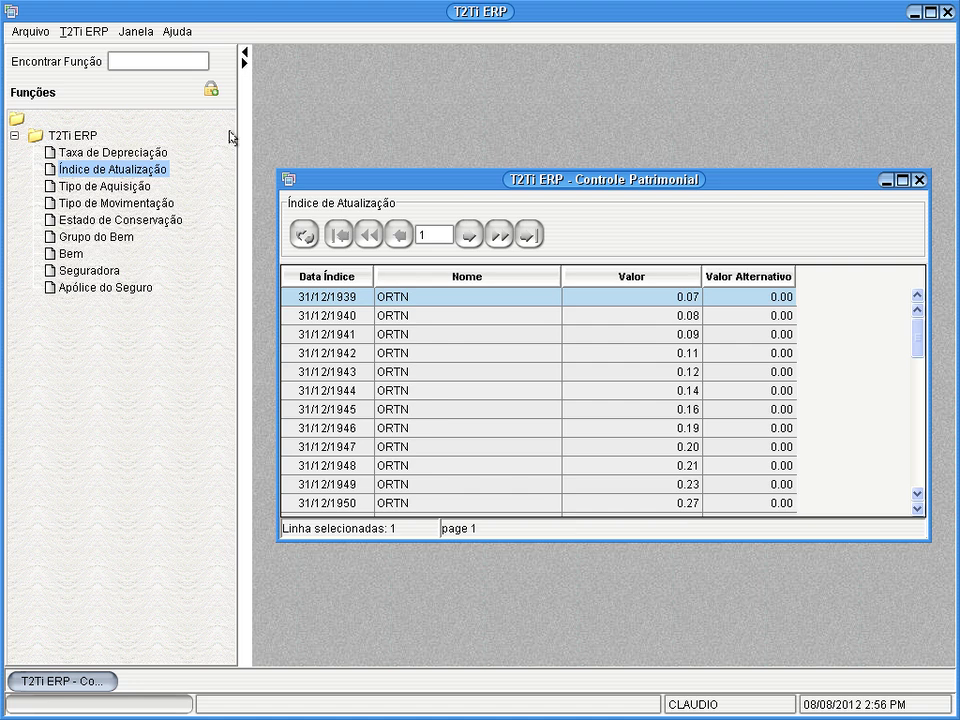
{"action": "double_click", "coordinate": [472, 179]}
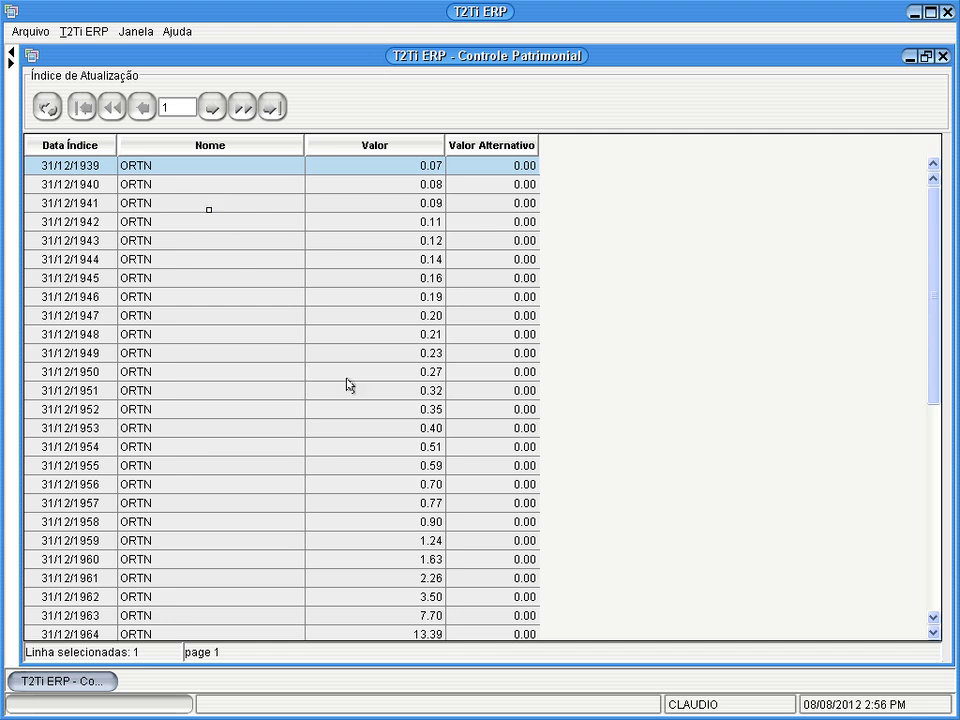
Step: Scroll through the update index list, check the Indices.sql file in the DER folder, and minimize that folder
{"action": "left_click_drag", "start_coordinate": [933, 242], "coordinate": [917, 218]}
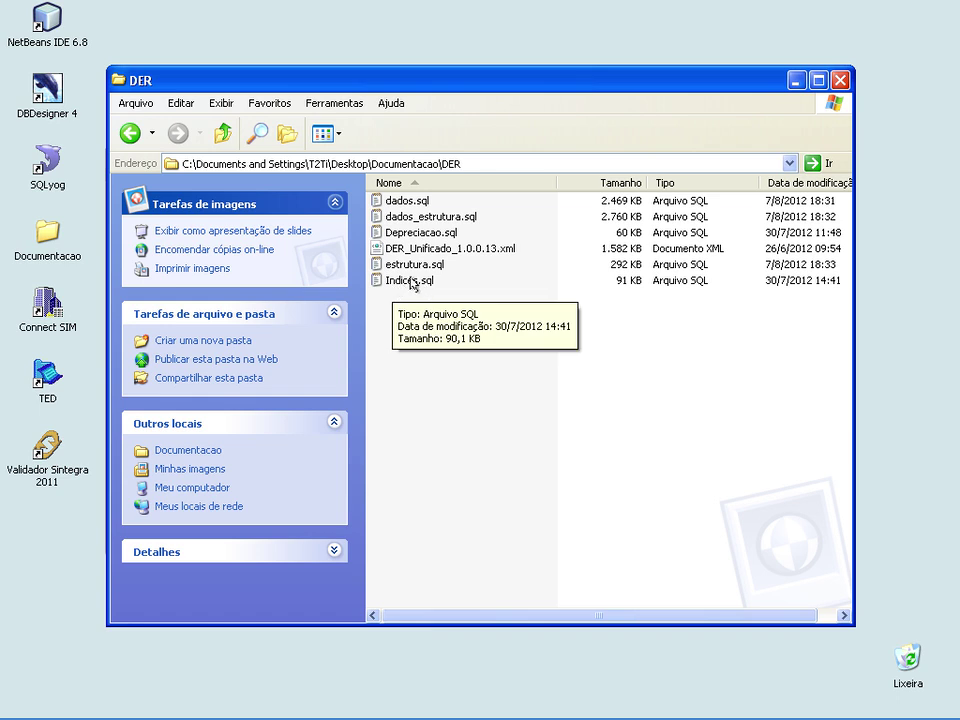
{"action": "left_click", "coordinate": [795, 82]}
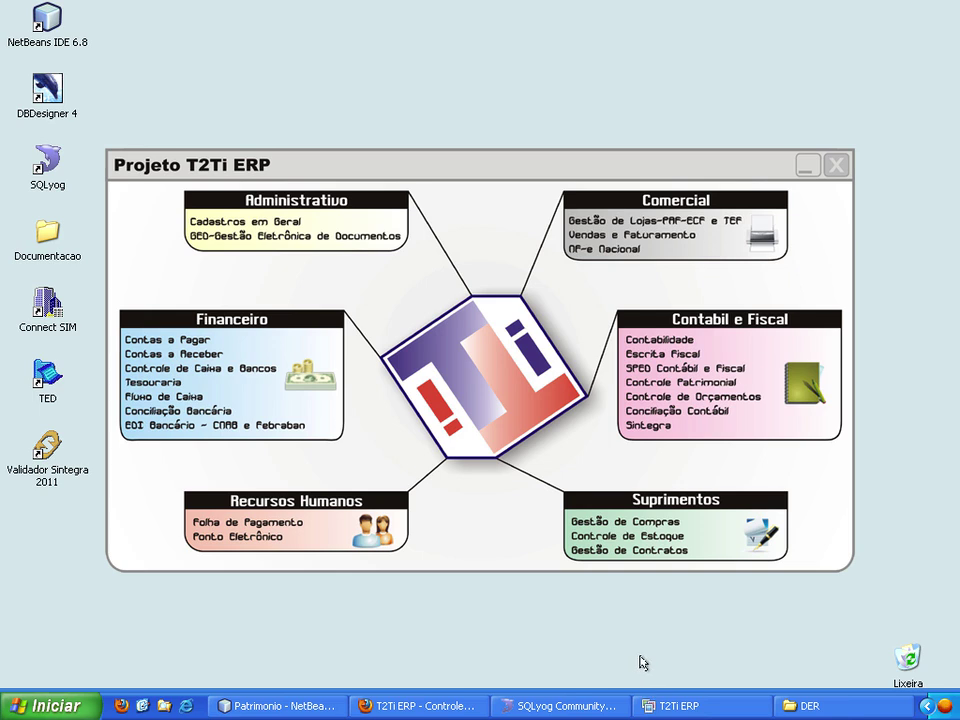
Step: Switch back to T2Ti ERP and advance the Índice de Atualização list to page 3
{"action": "left_click", "coordinate": [664, 707]}
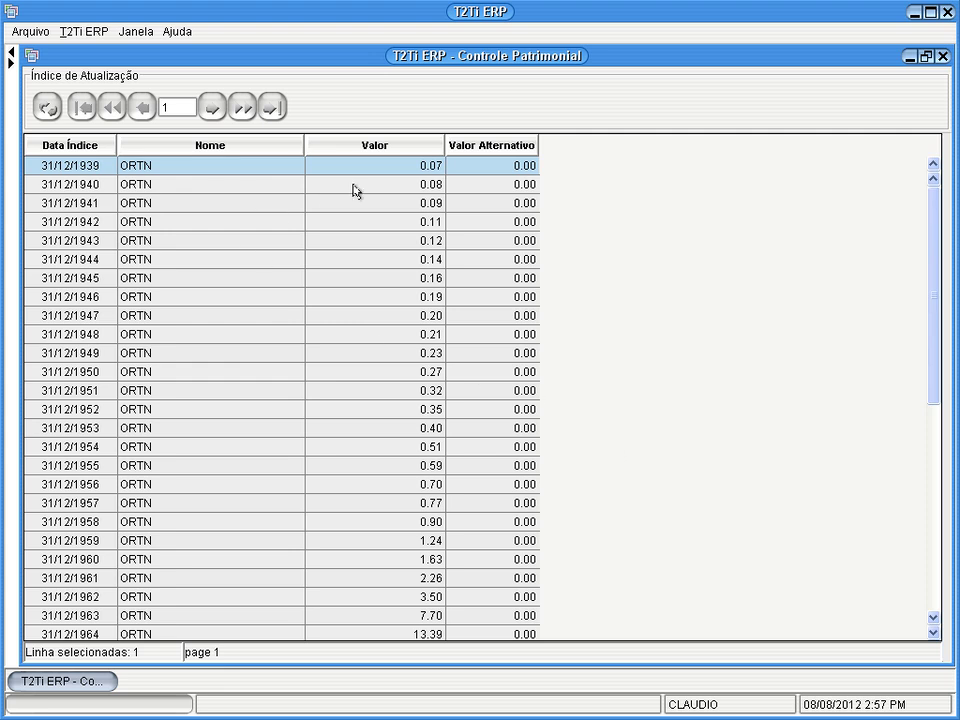
{"action": "left_click", "coordinate": [242, 110]}
{"action": "left_click", "coordinate": [241, 108]}
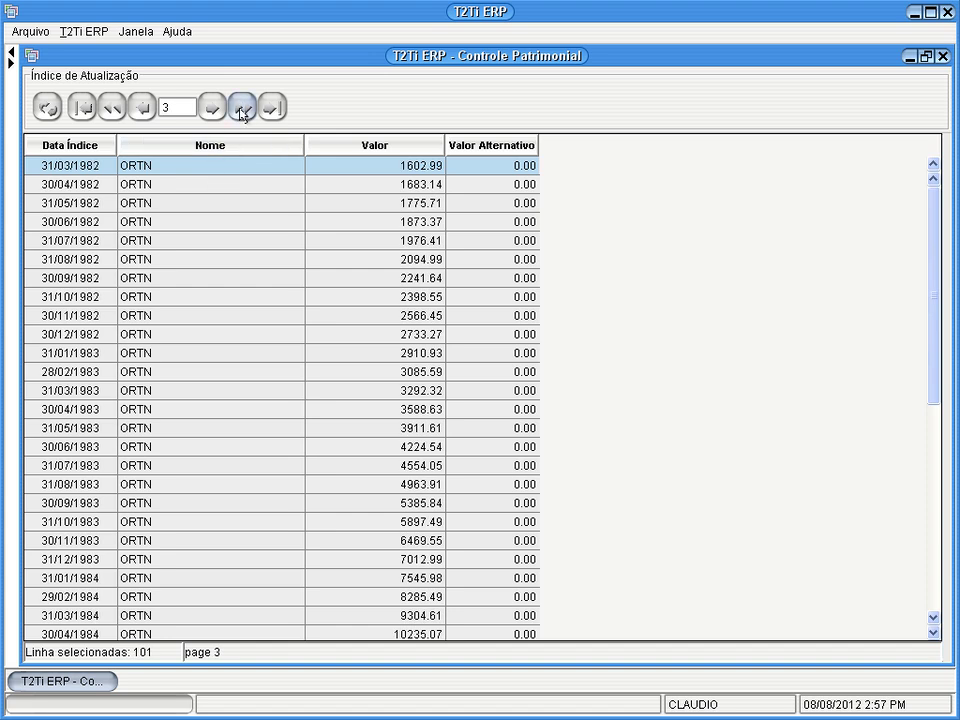
Step: Advance the Índice de Atualização list to page 7 and close its window
{"action": "left_click", "coordinate": [242, 110]}
{"action": "left_click", "coordinate": [242, 110]}
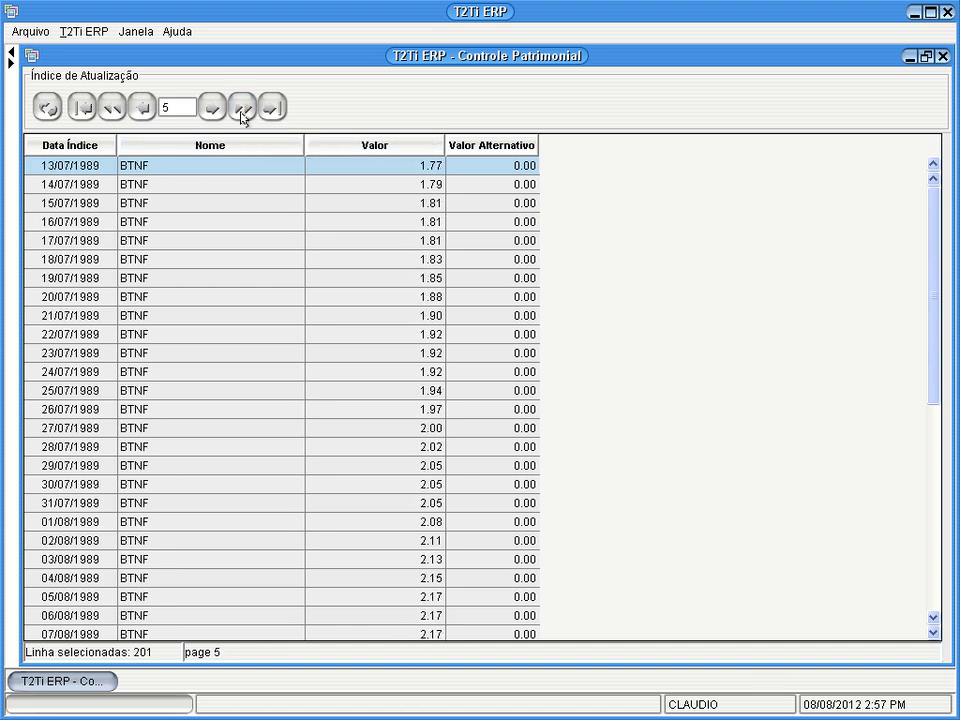
{"action": "left_click", "coordinate": [242, 110]}
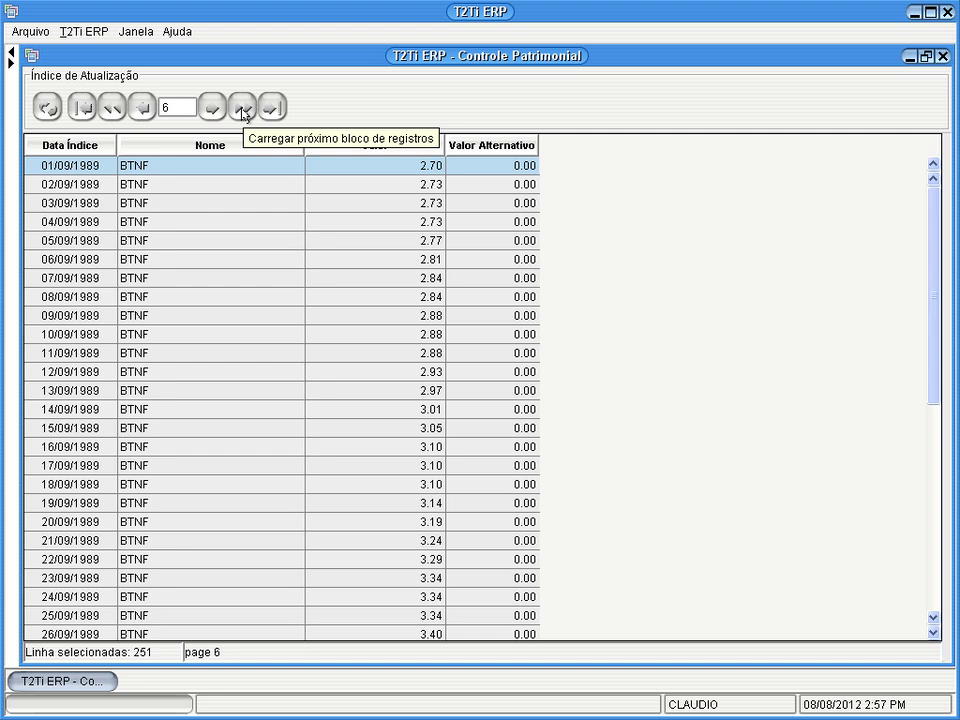
{"action": "left_click", "coordinate": [242, 110]}
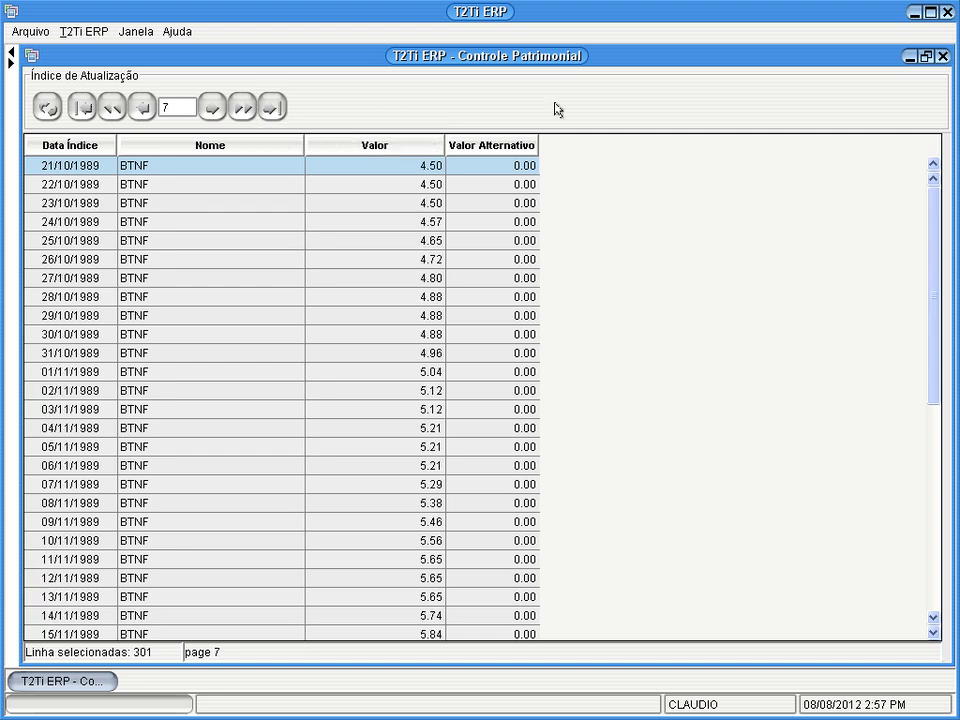
{"action": "left_click", "coordinate": [943, 64]}
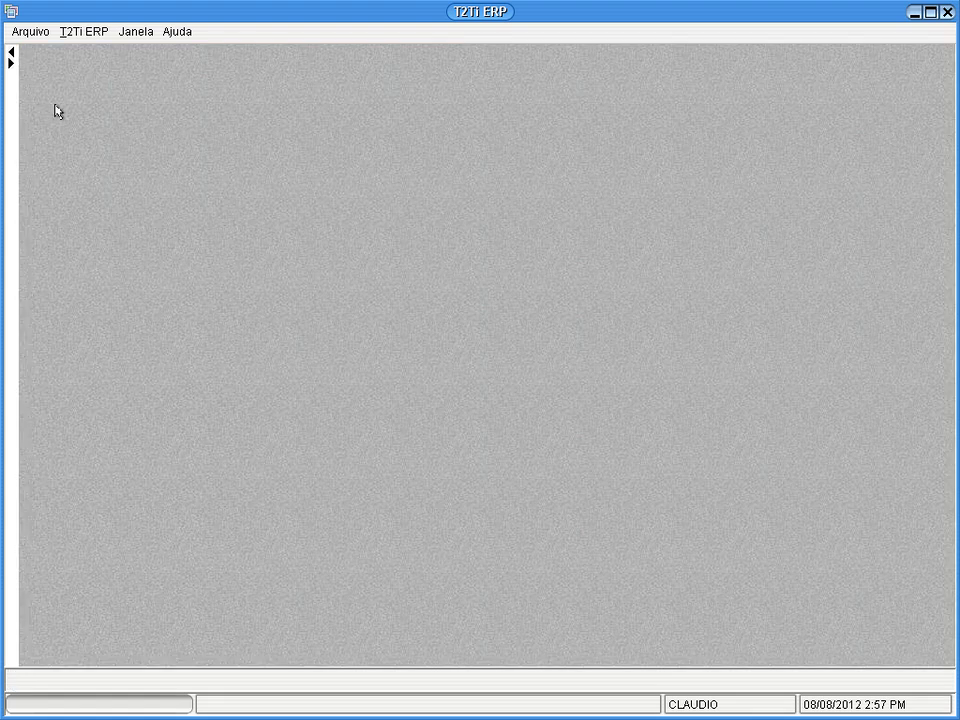
Step: Open the Tipo de Aquisição function from the function tree, with the tree collapsed and the window maximized
{"action": "left_click", "coordinate": [12, 62]}
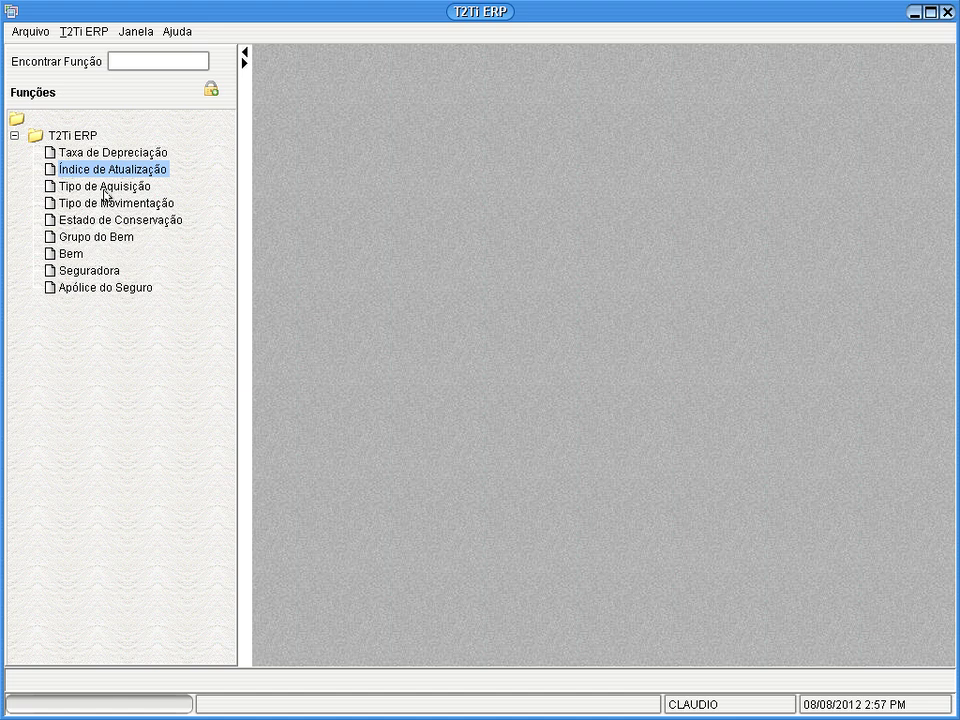
{"action": "double_click", "coordinate": [62, 187]}
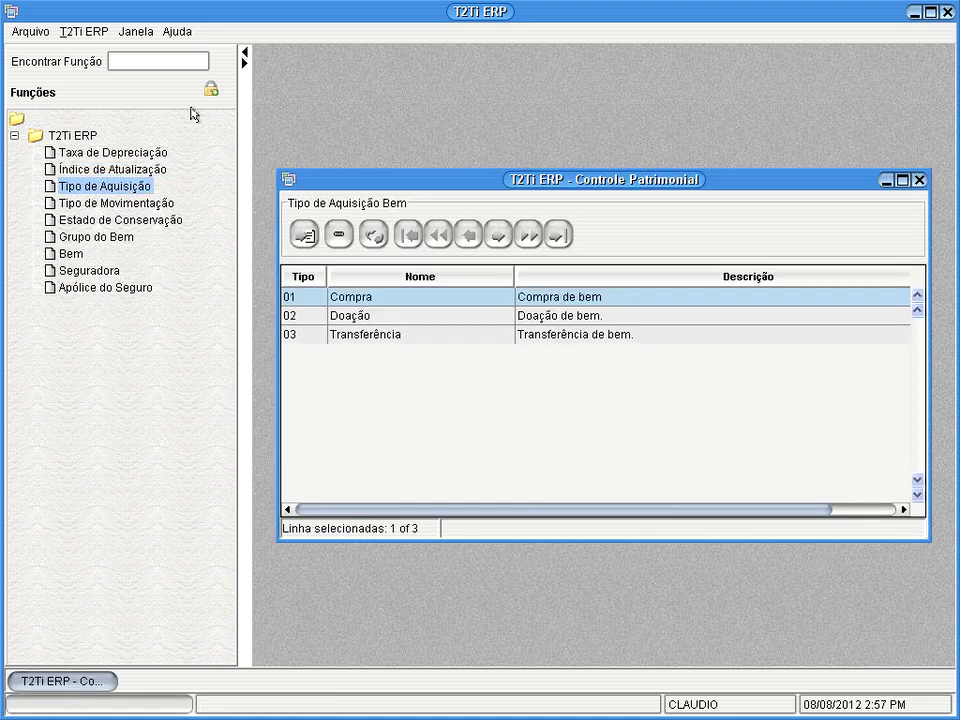
{"action": "left_click", "coordinate": [243, 52]}
{"action": "double_click", "coordinate": [484, 178]}
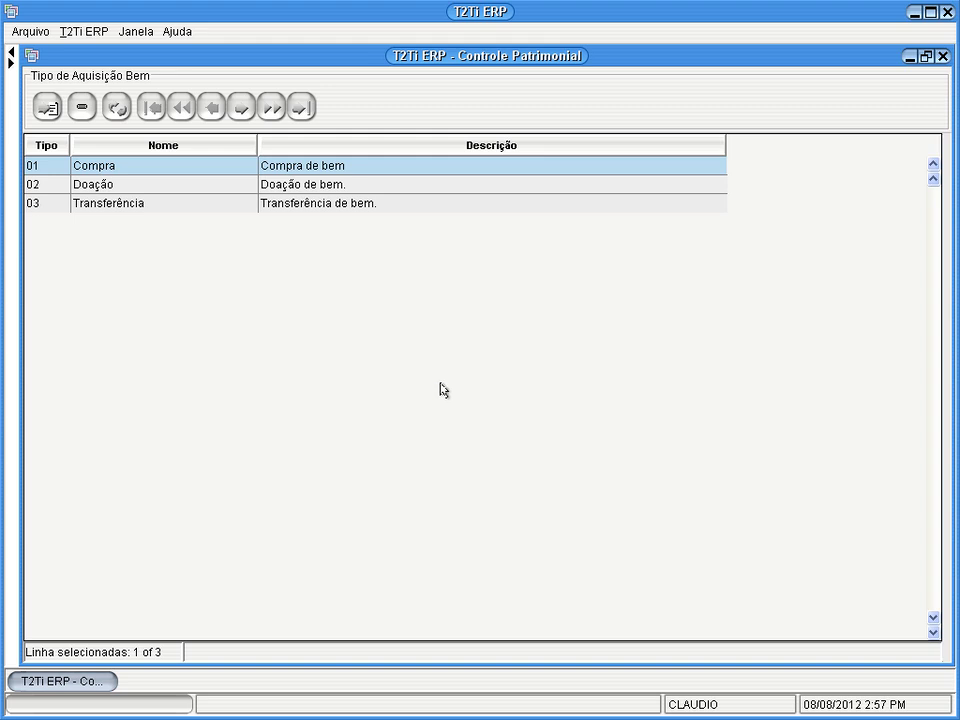
Step: View the details of the Compra acquisition type, and close the record and the Tipo de Aquisição list
{"action": "double_click", "coordinate": [118, 174]}
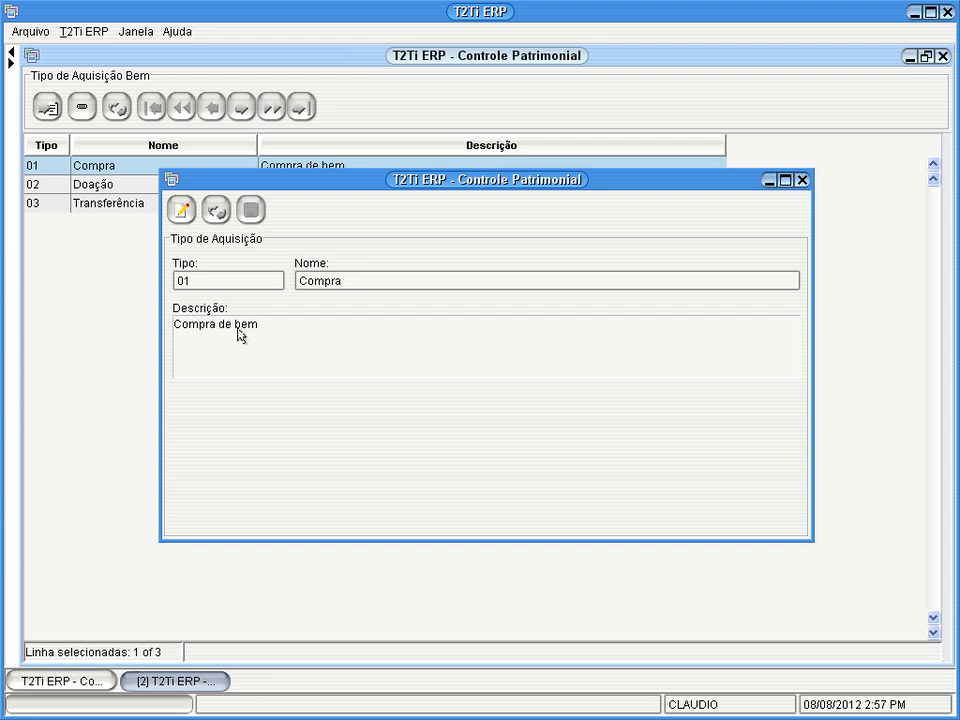
{"action": "left_click", "coordinate": [803, 180]}
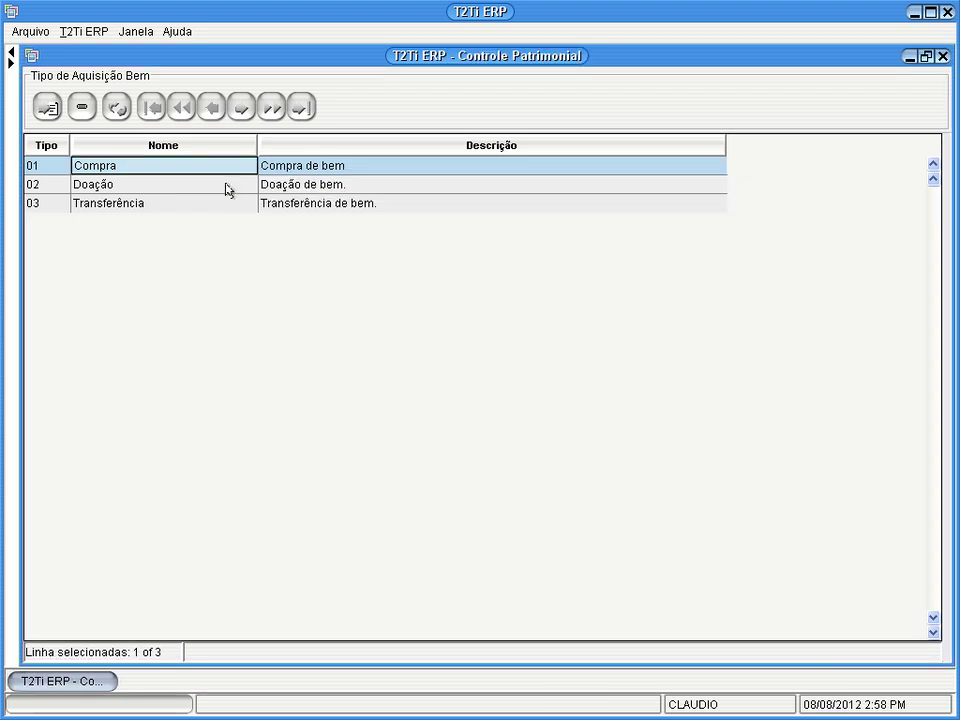
{"action": "left_click", "coordinate": [942, 56]}
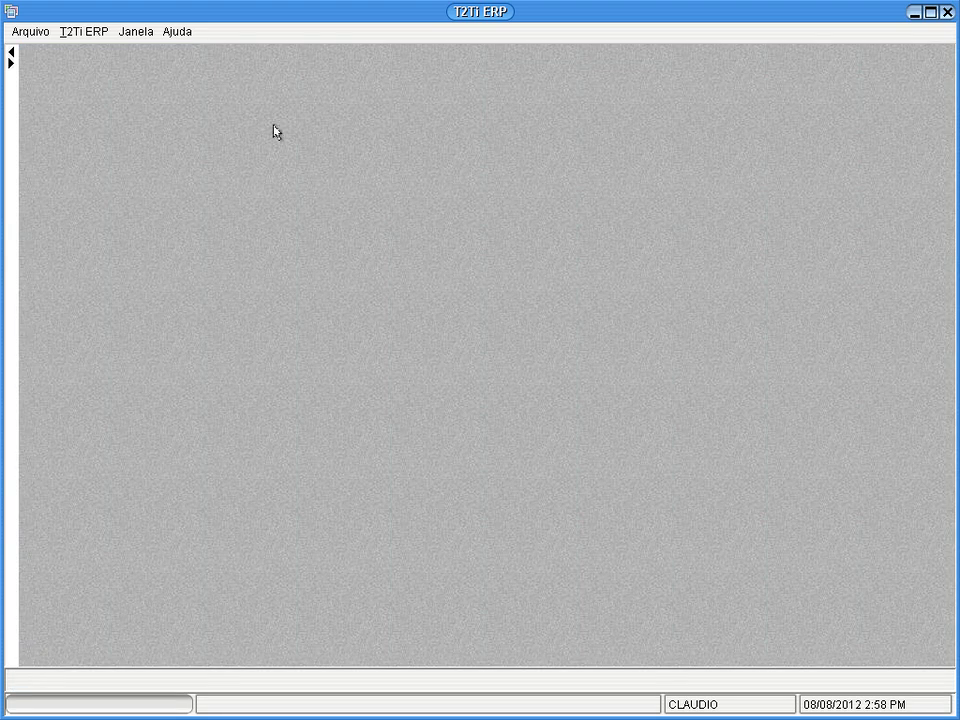
Step: Open the Tipo de Movimentação function maximized with the function tree collapsed
{"action": "left_click", "coordinate": [10, 62]}
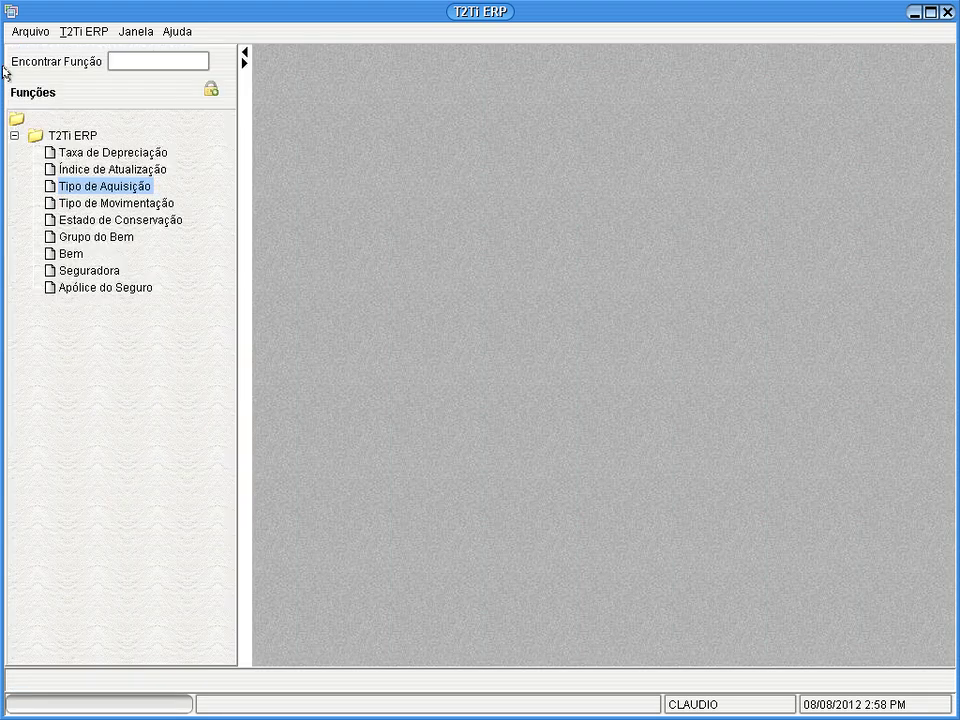
{"action": "double_click", "coordinate": [98, 204]}
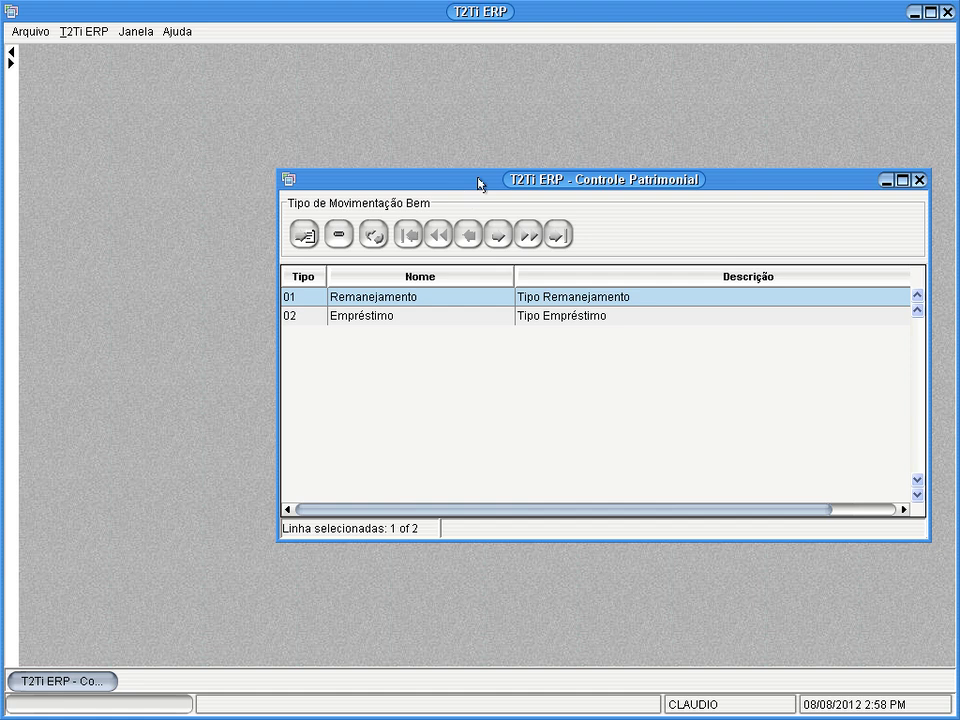
{"action": "double_click", "coordinate": [496, 176]}
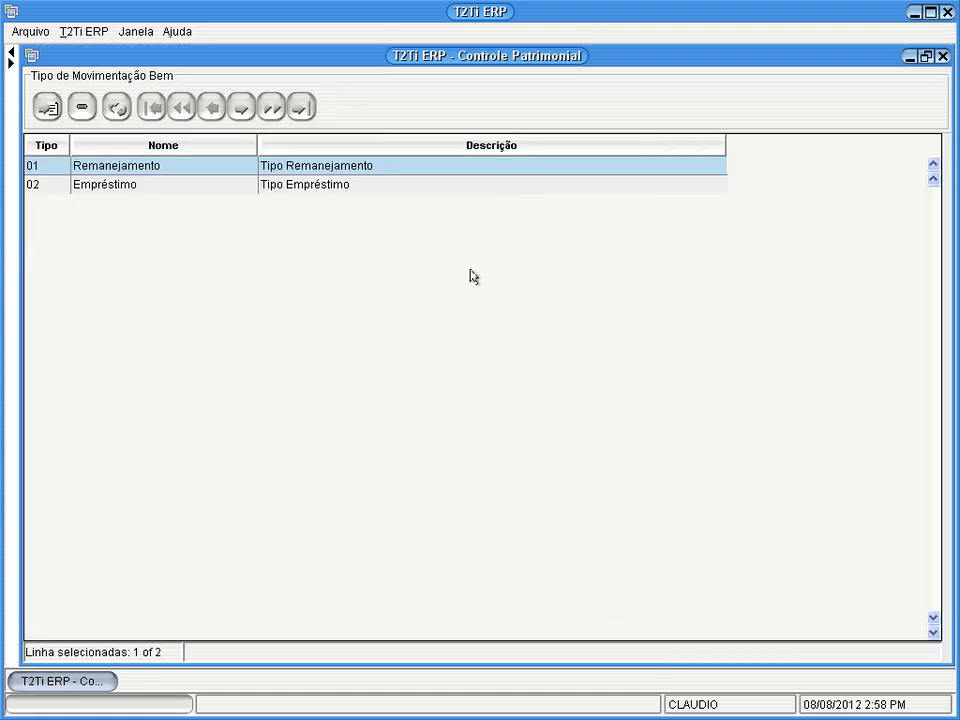
Step: View the details of the Empréstimo movement type, and close the record and the Tipo de Movimentação list
{"action": "left_click", "coordinate": [150, 188]}
{"action": "double_click", "coordinate": [150, 188]}
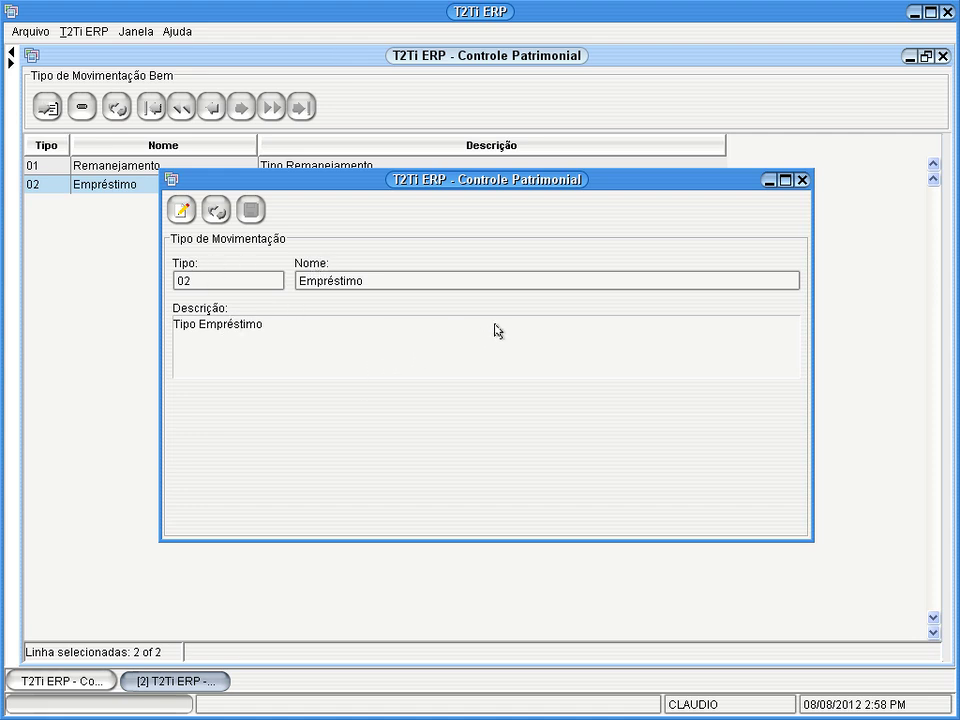
{"action": "left_click", "coordinate": [803, 180]}
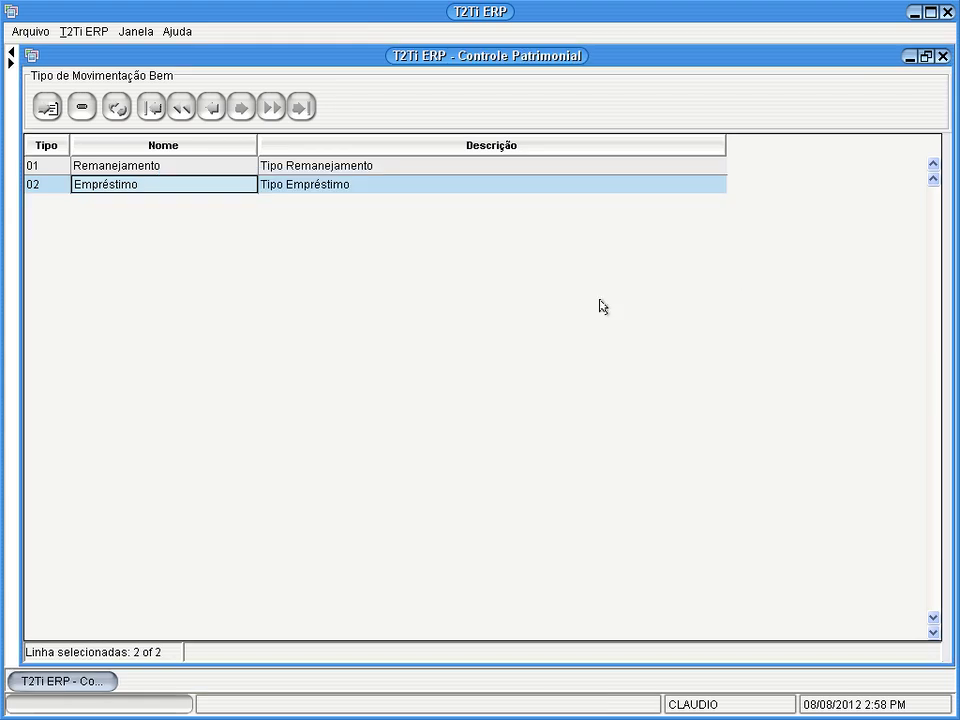
{"action": "left_click", "coordinate": [941, 56]}
Step: Open the Estado de Conservação function maximized with the function tree collapsed
{"action": "left_click", "coordinate": [9, 60]}
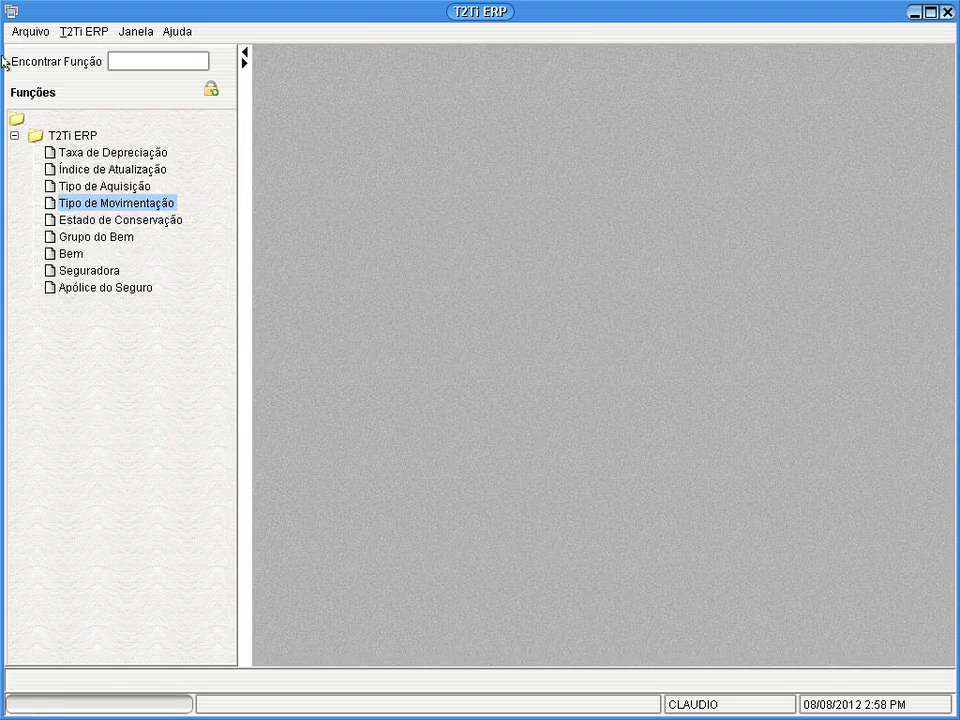
{"action": "double_click", "coordinate": [103, 219]}
{"action": "double_click", "coordinate": [444, 180]}
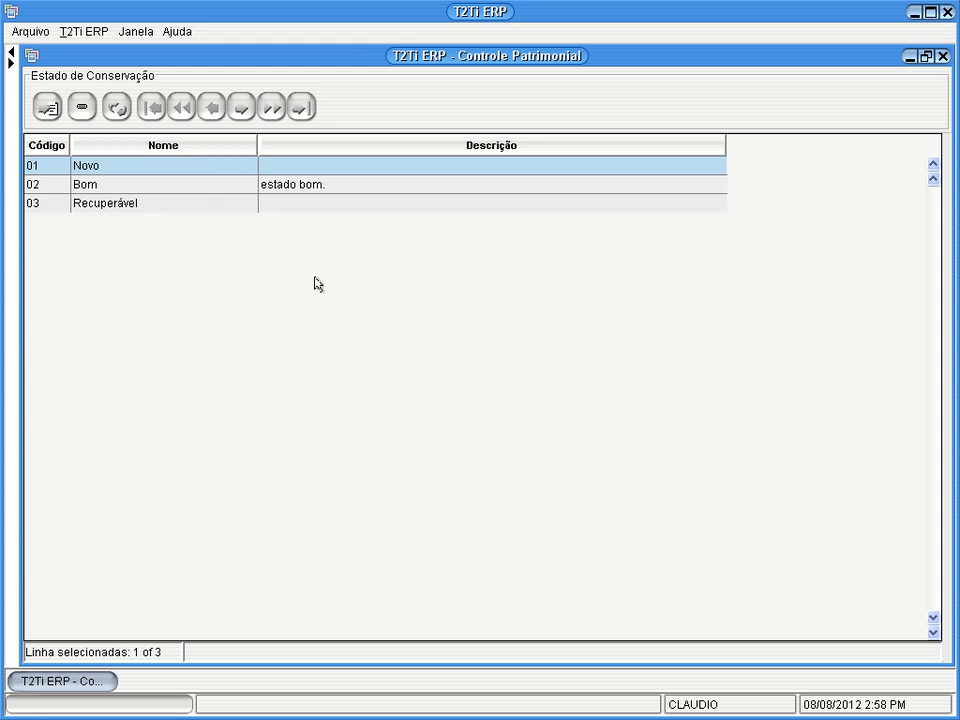
Step: View the Novo conservation state and the blank new-record form, closing both and the Estado de Conservação list
{"action": "double_click", "coordinate": [100, 166]}
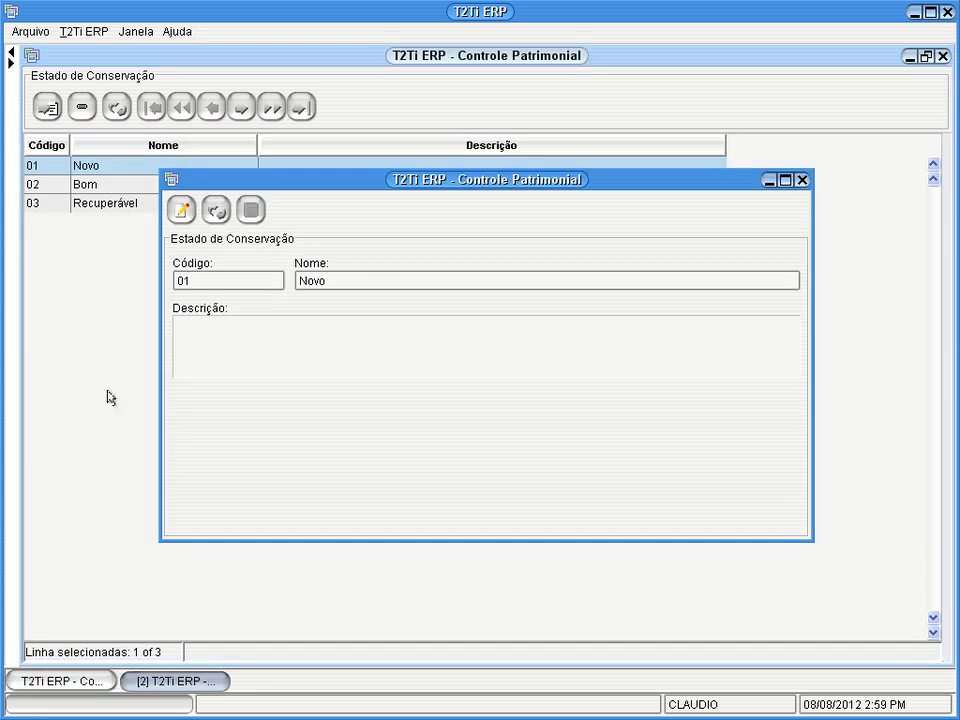
{"action": "left_click", "coordinate": [801, 180]}
{"action": "left_click", "coordinate": [80, 112]}
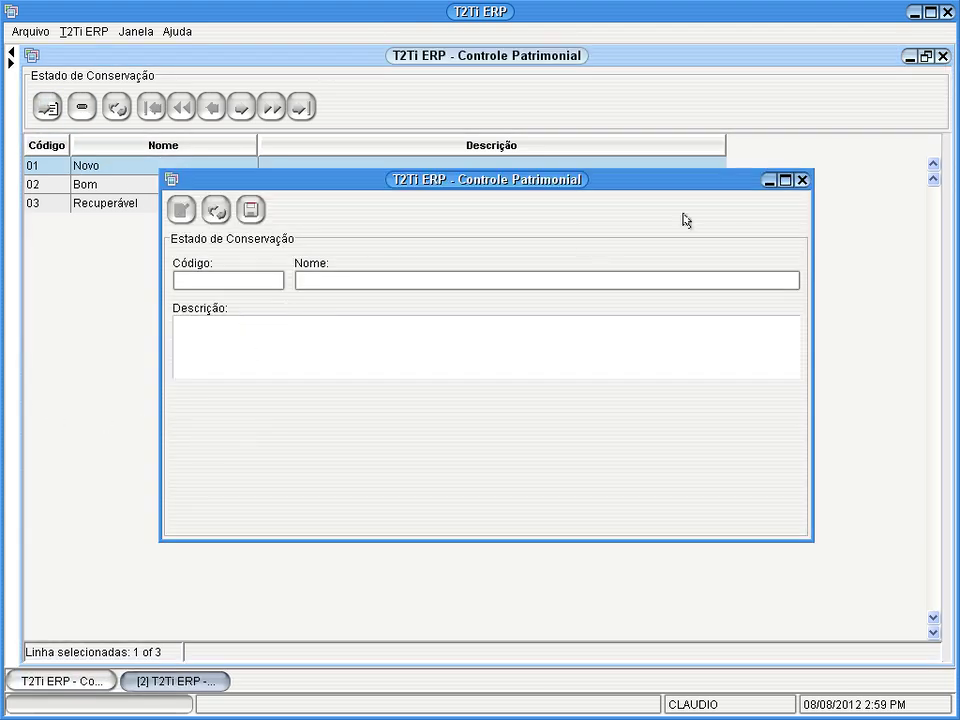
{"action": "left_click", "coordinate": [801, 181]}
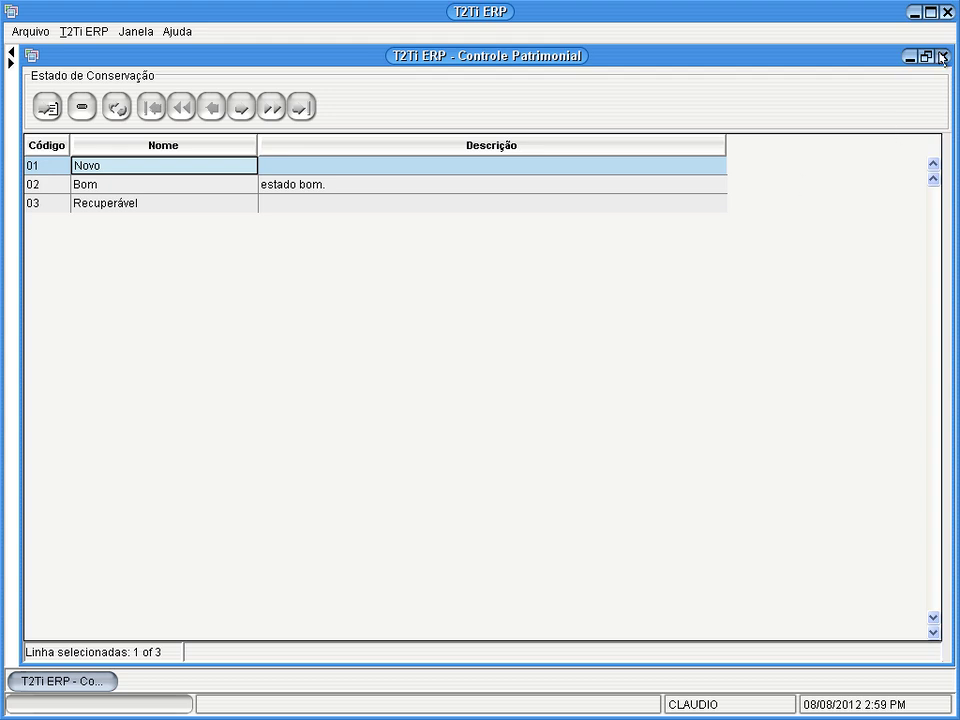
{"action": "left_click", "coordinate": [942, 57]}
Step: Open the Grupo do Bem function maximized with the function tree collapsed
{"action": "left_click", "coordinate": [10, 62]}
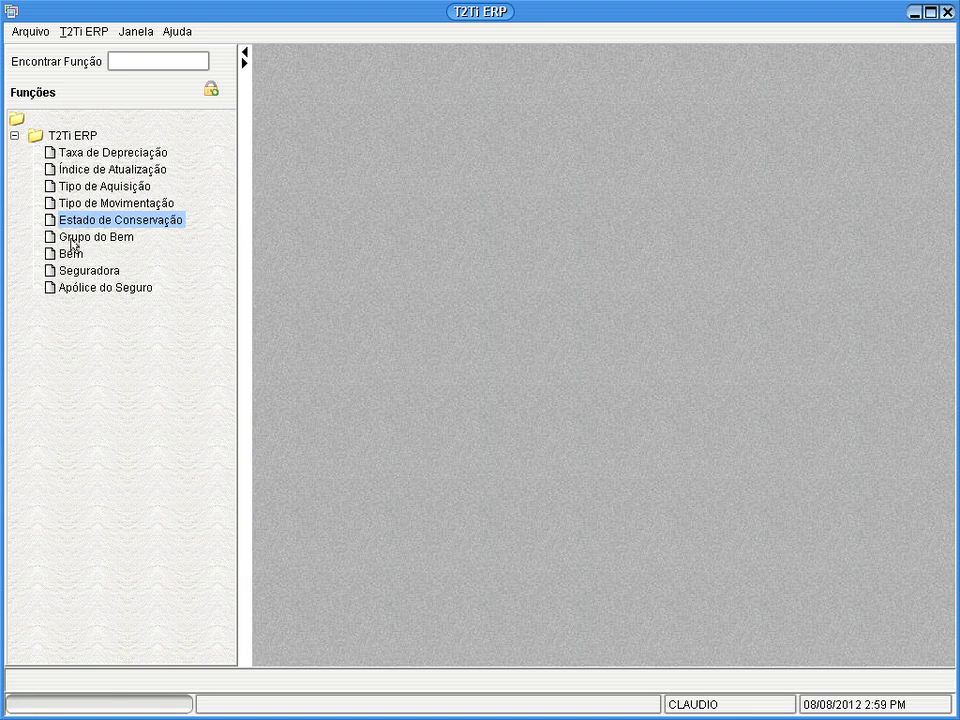
{"action": "double_click", "coordinate": [81, 240]}
{"action": "left_click", "coordinate": [244, 52]}
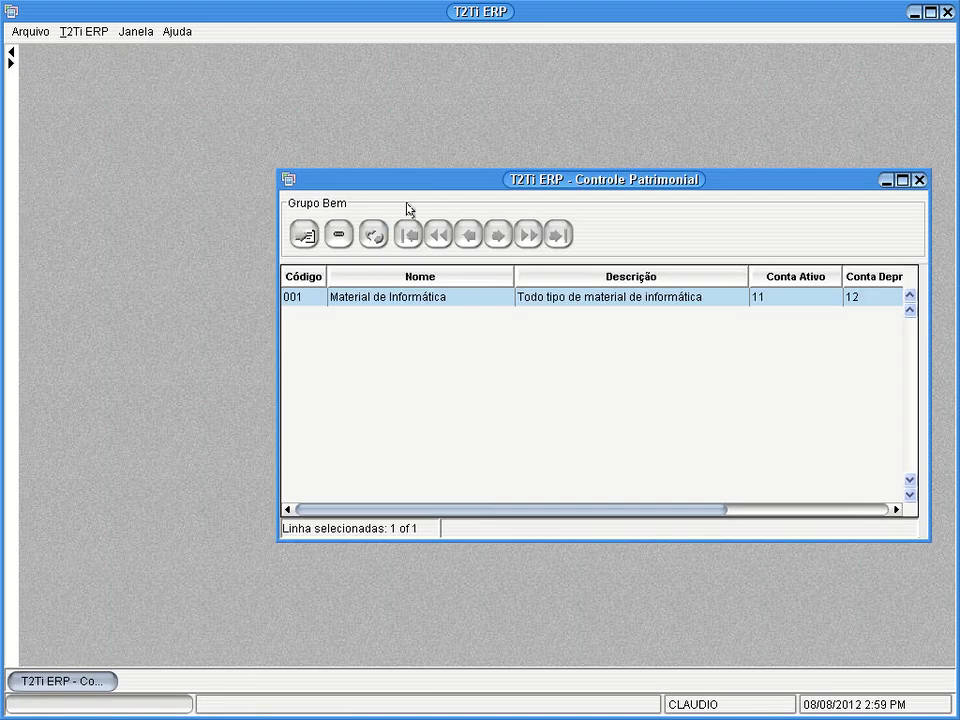
{"action": "double_click", "coordinate": [424, 183]}
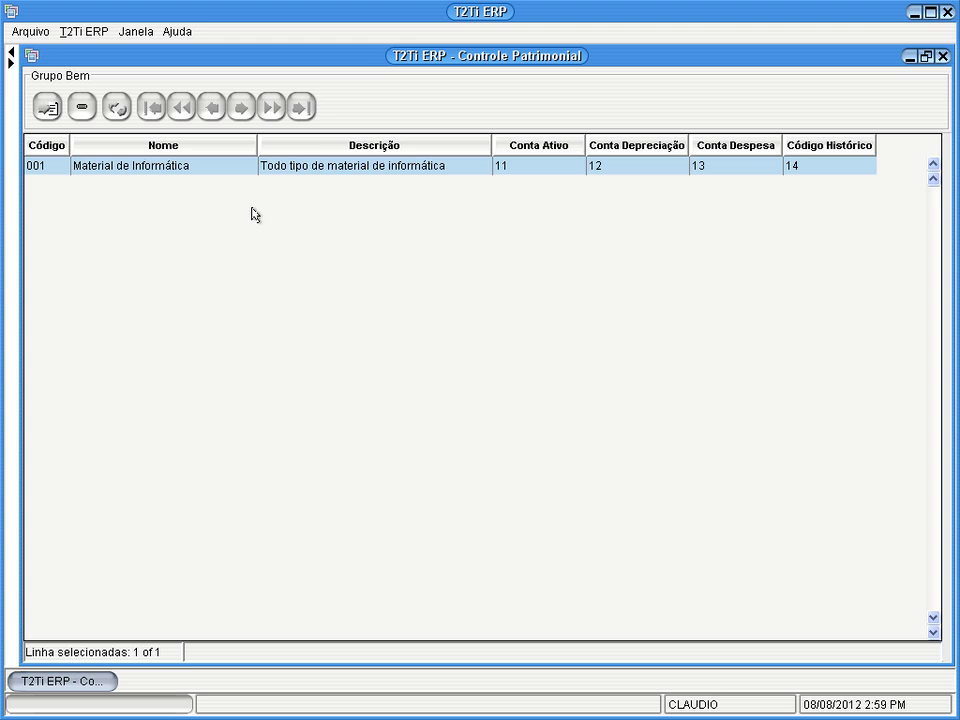
Step: View the Material de Informática group and the blank new-group form, closing both and the Grupo Bem list
{"action": "double_click", "coordinate": [188, 167]}
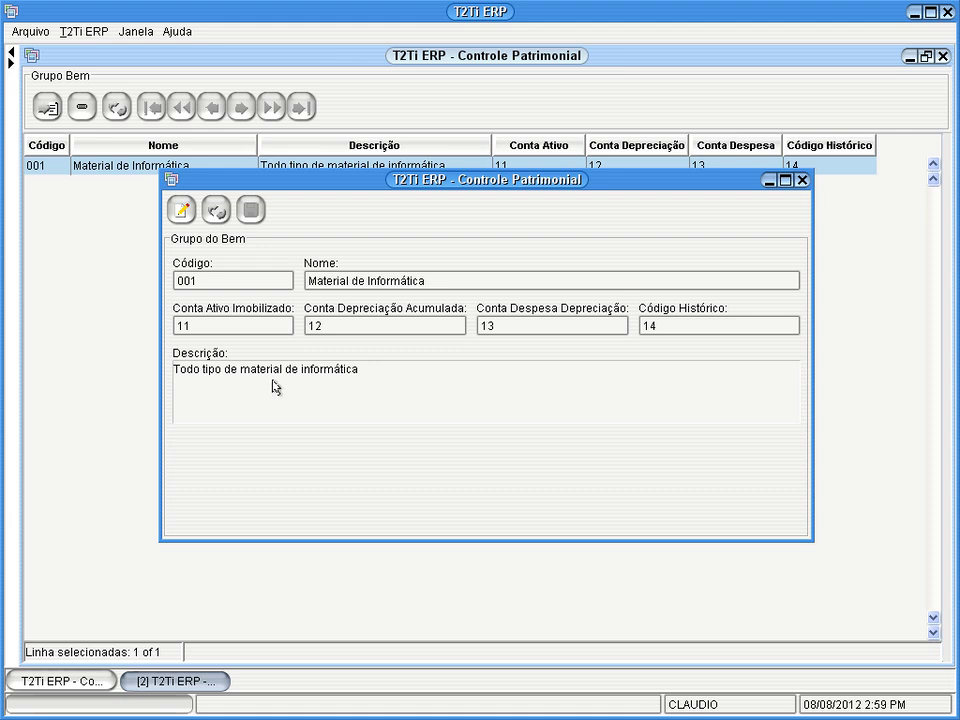
{"action": "left_click", "coordinate": [801, 181]}
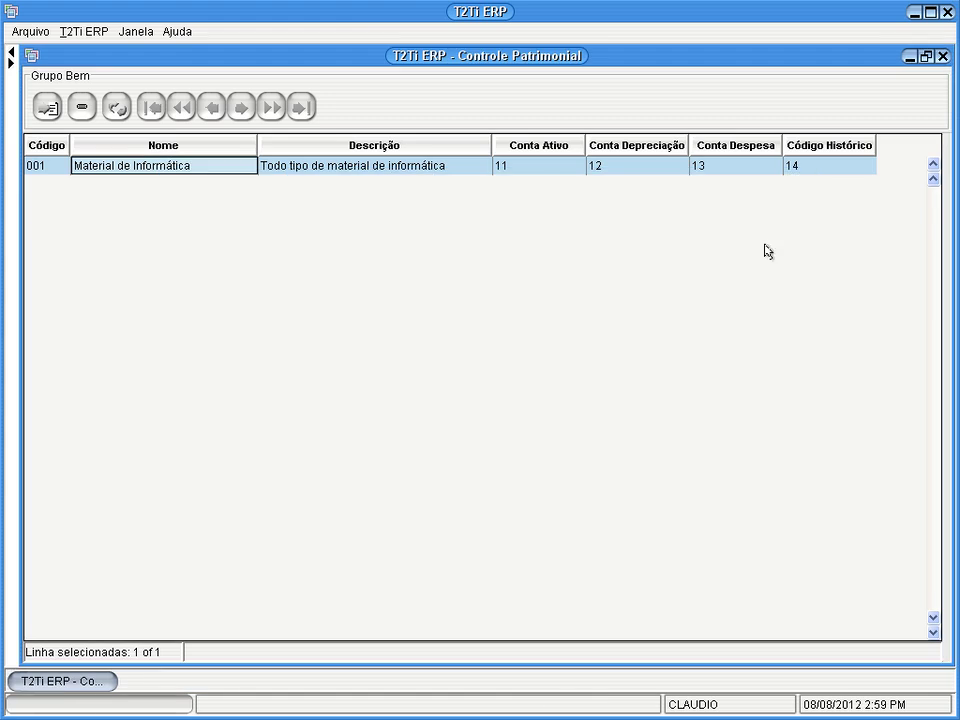
{"action": "left_click", "coordinate": [45, 106]}
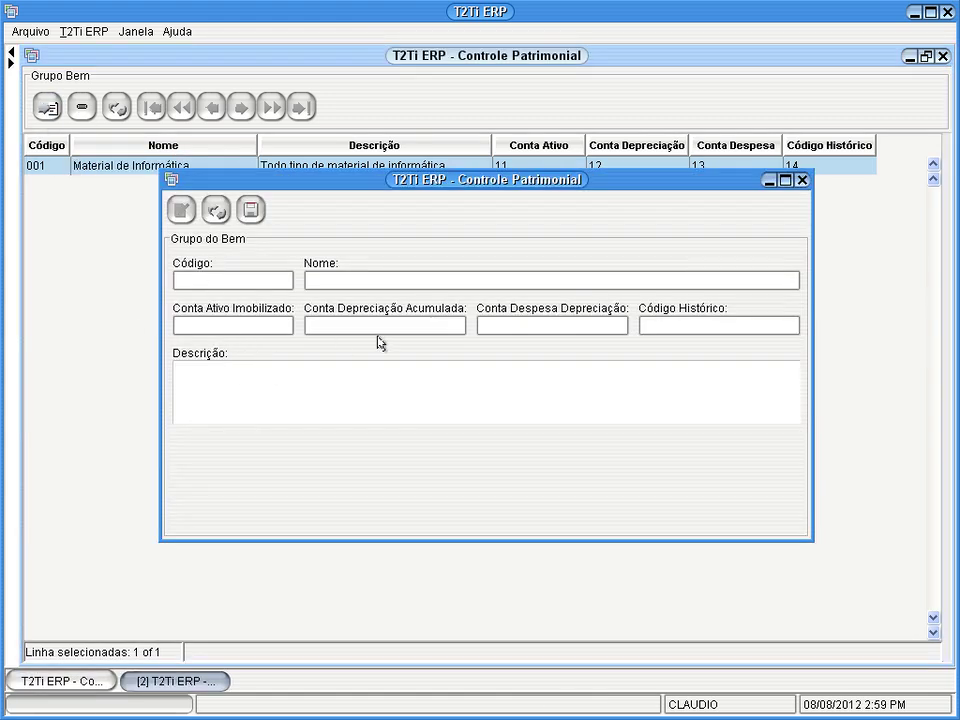
{"action": "left_click", "coordinate": [803, 181]}
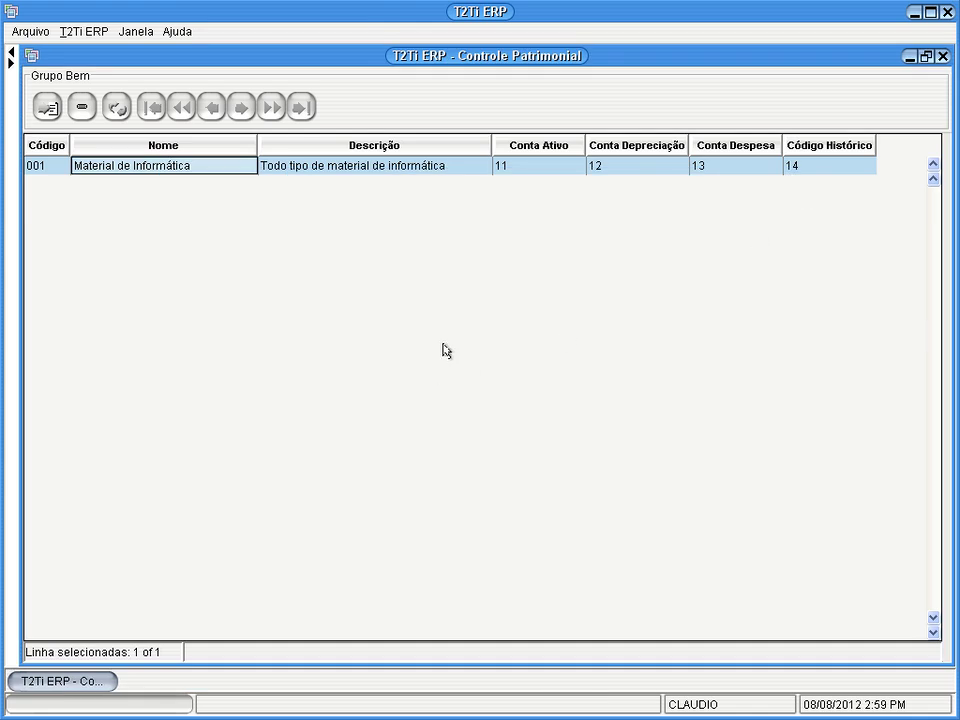
{"action": "left_click", "coordinate": [941, 57]}
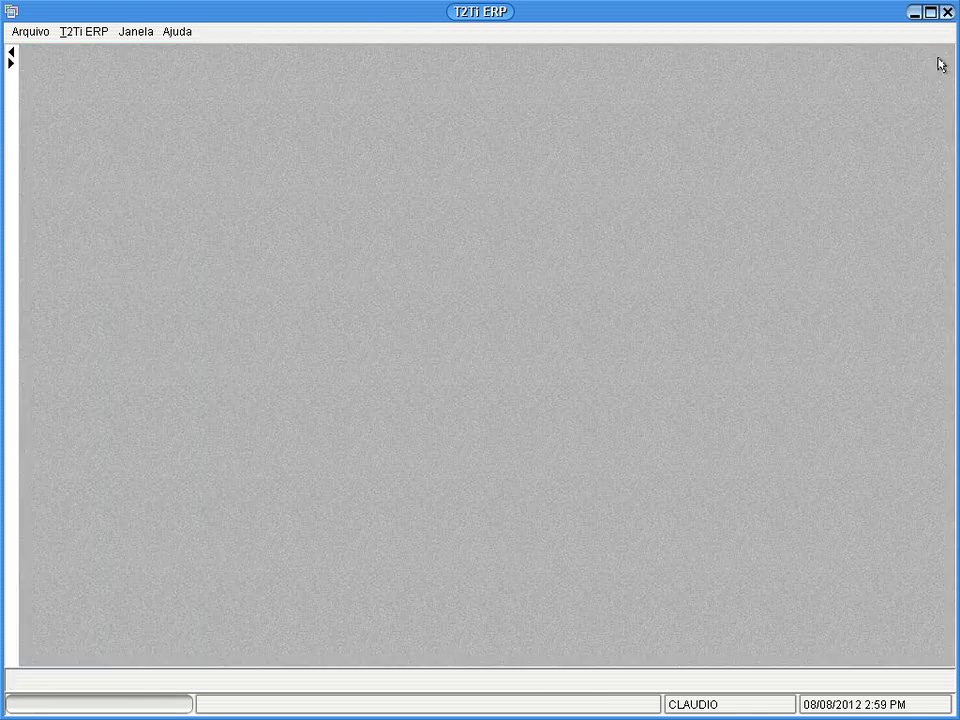
Step: Open the Bem function and display the details of its asset record in a maximized window
{"action": "left_click", "coordinate": [10, 62]}
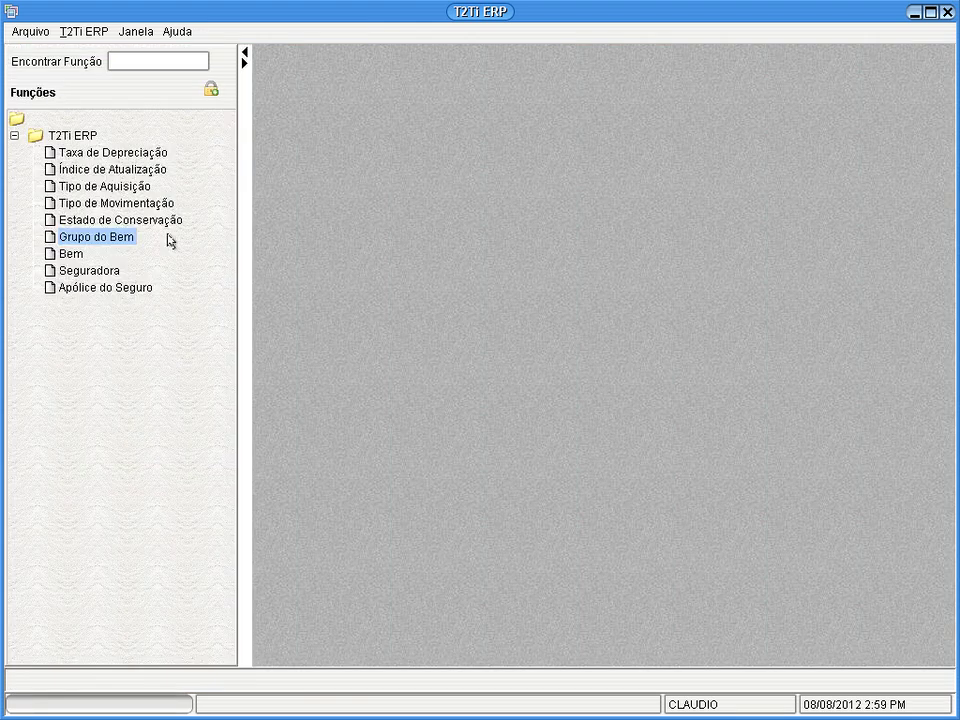
{"action": "left_click", "coordinate": [66, 256]}
{"action": "double_click", "coordinate": [66, 256]}
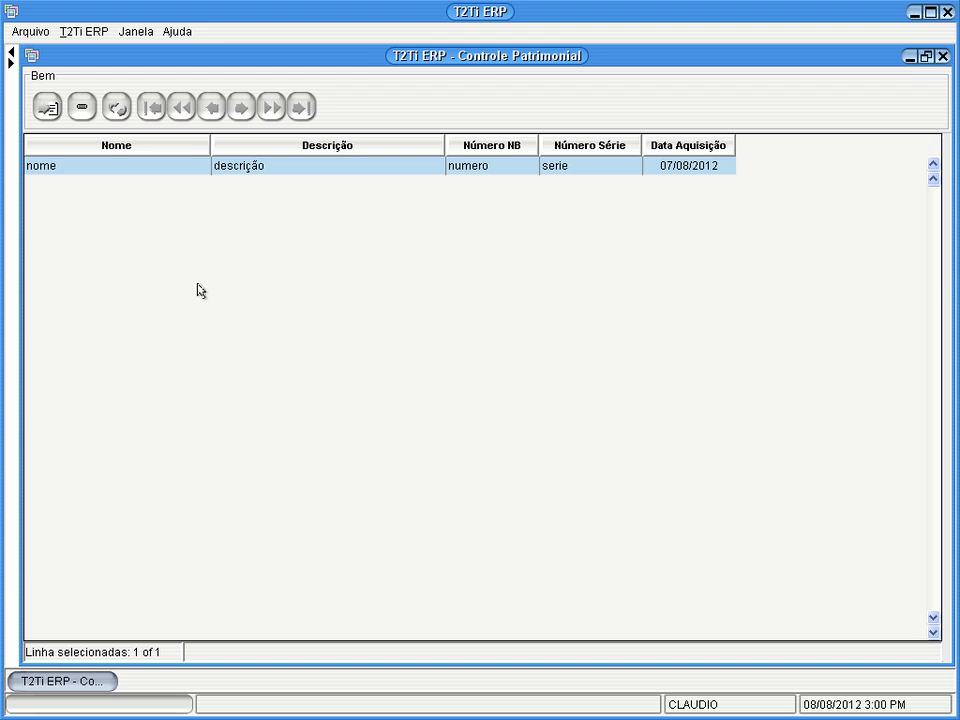
{"action": "left_click", "coordinate": [156, 166]}
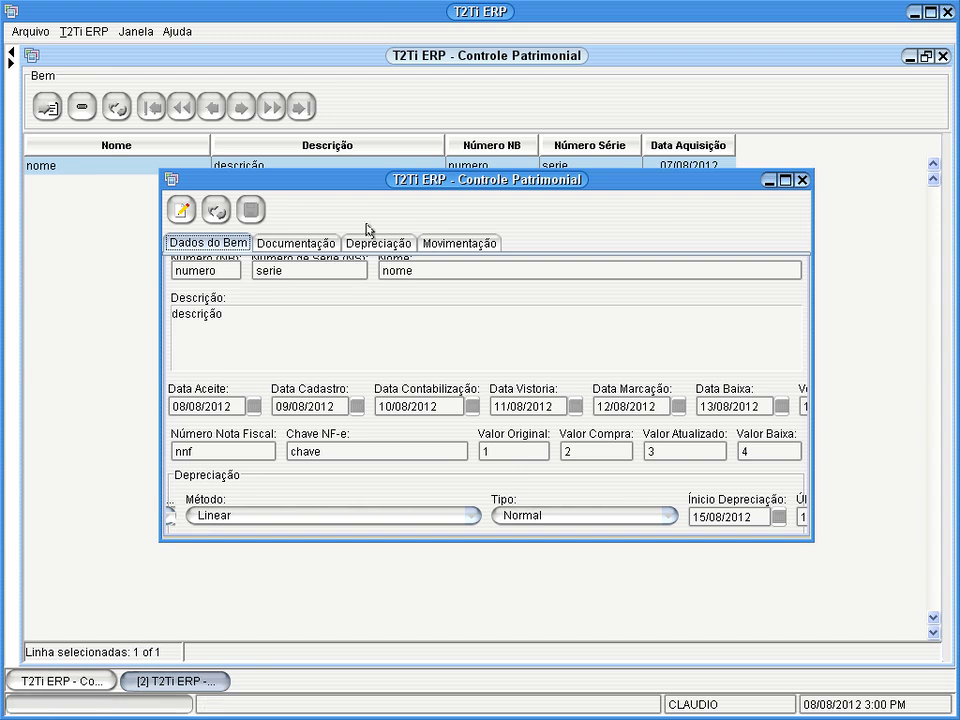
{"action": "double_click", "coordinate": [354, 184]}
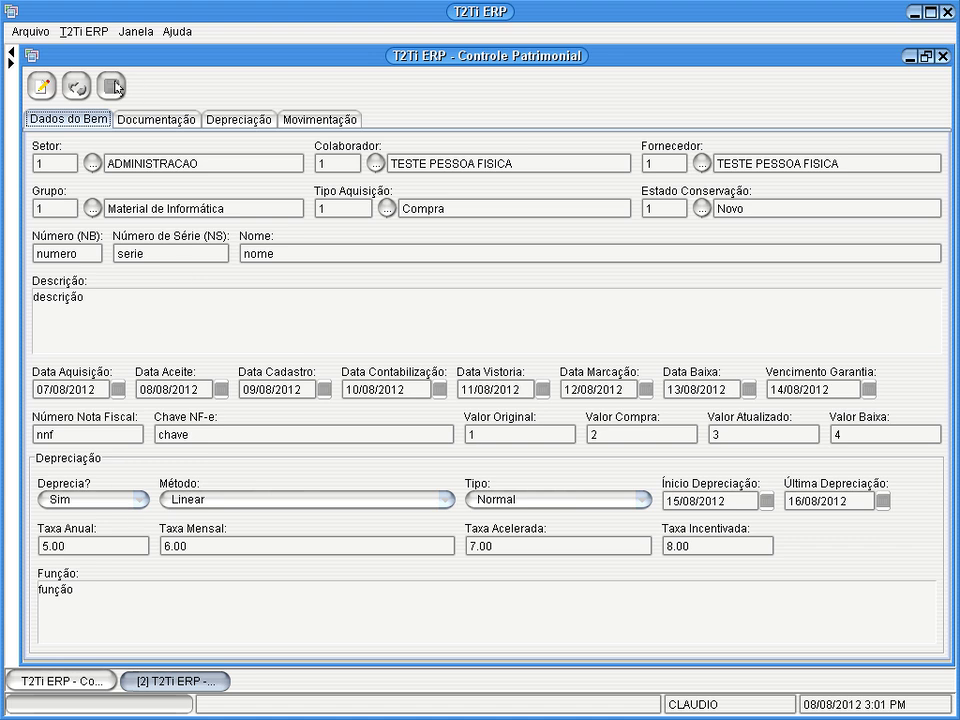
Step: Switch the asset record to edit mode and examine its Deprecia?, Método and Tipo depreciation options and the Função text
{"action": "left_click", "coordinate": [40, 85]}
{"action": "left_click", "coordinate": [130, 502]}
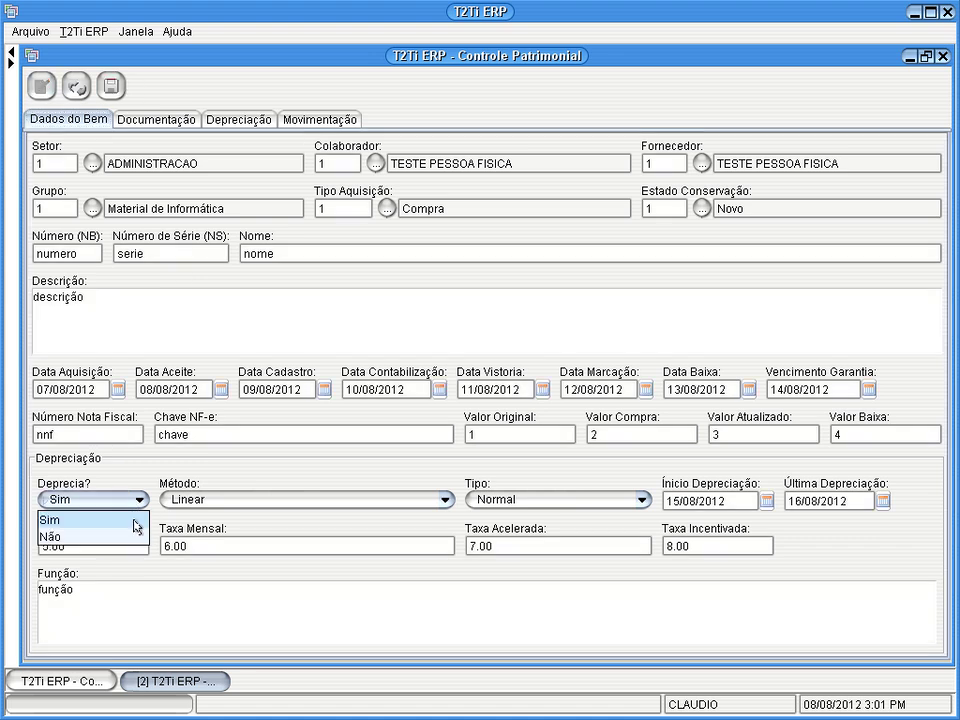
{"action": "left_click", "coordinate": [138, 499]}
{"action": "left_click", "coordinate": [287, 506]}
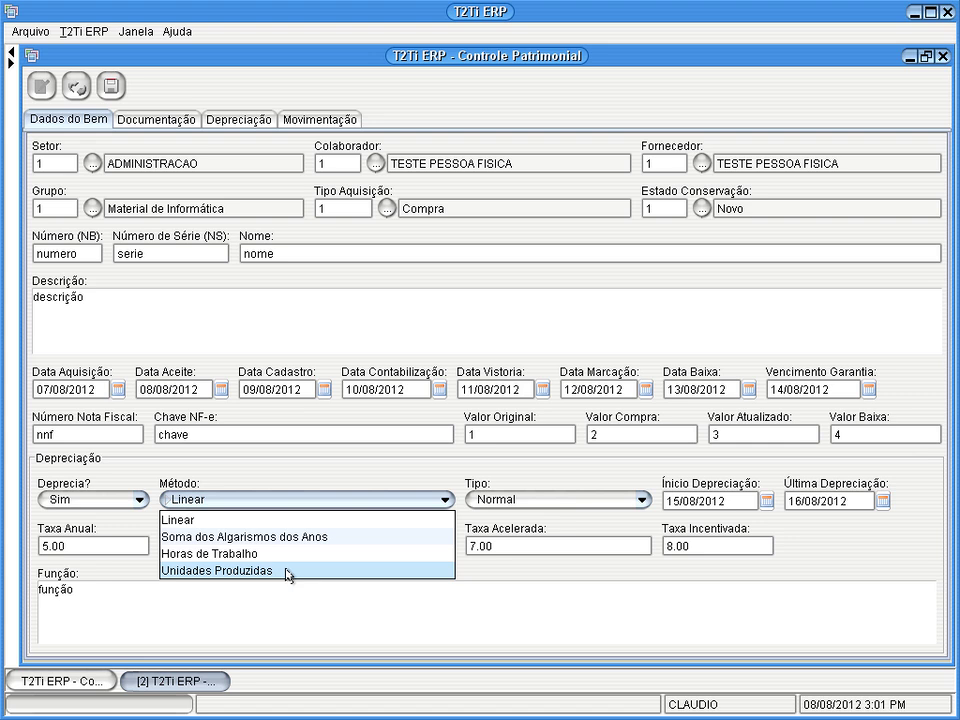
{"action": "left_click", "coordinate": [311, 504]}
{"action": "left_click", "coordinate": [555, 503]}
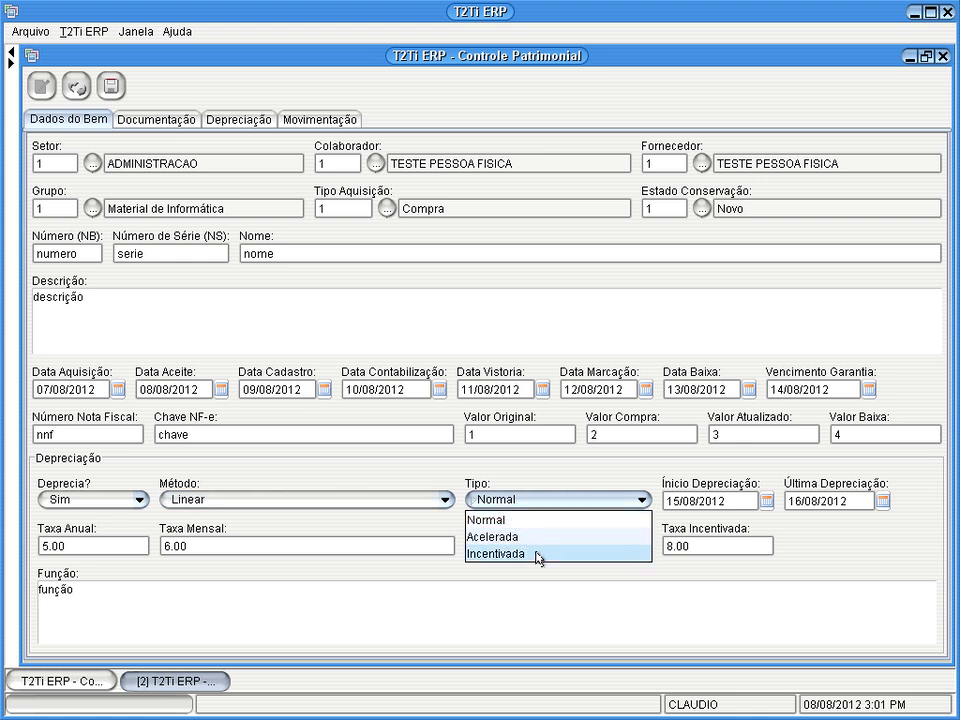
{"action": "left_click", "coordinate": [572, 517]}
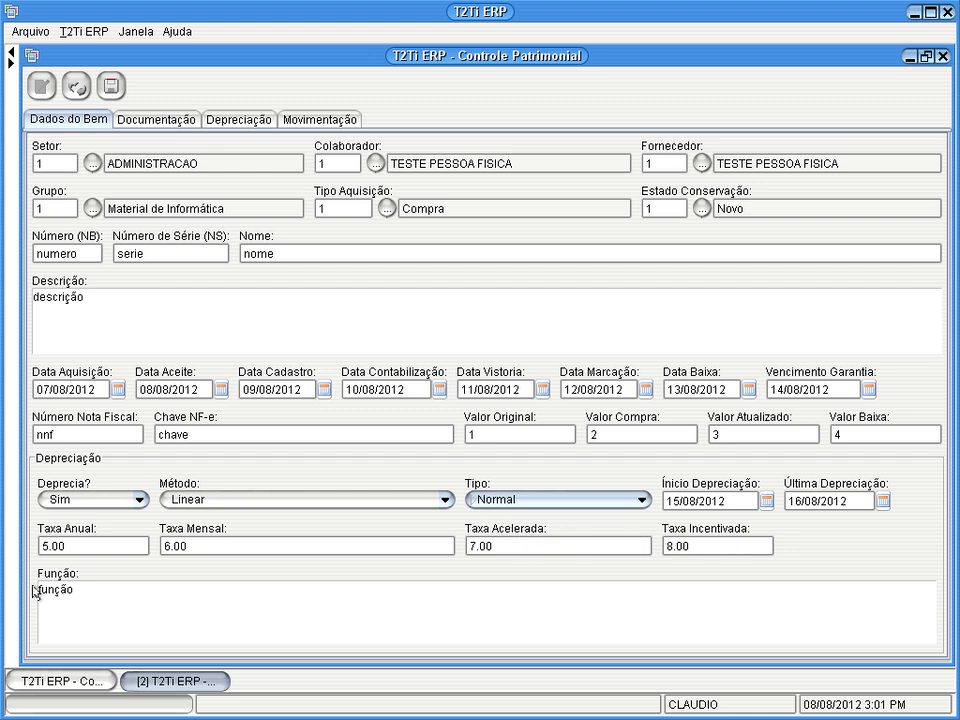
{"action": "double_click", "coordinate": [153, 607]}
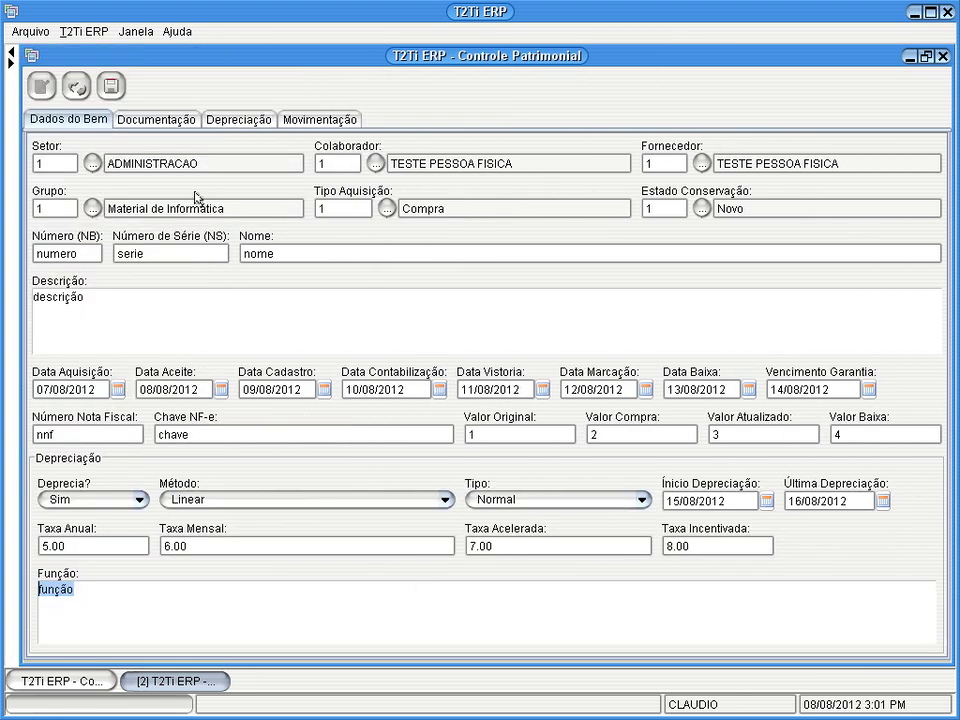
Step: View the asset's Documentação, Depreciação and Movimentação entries, closing the record and the Bem list
{"action": "left_click", "coordinate": [169, 122]}
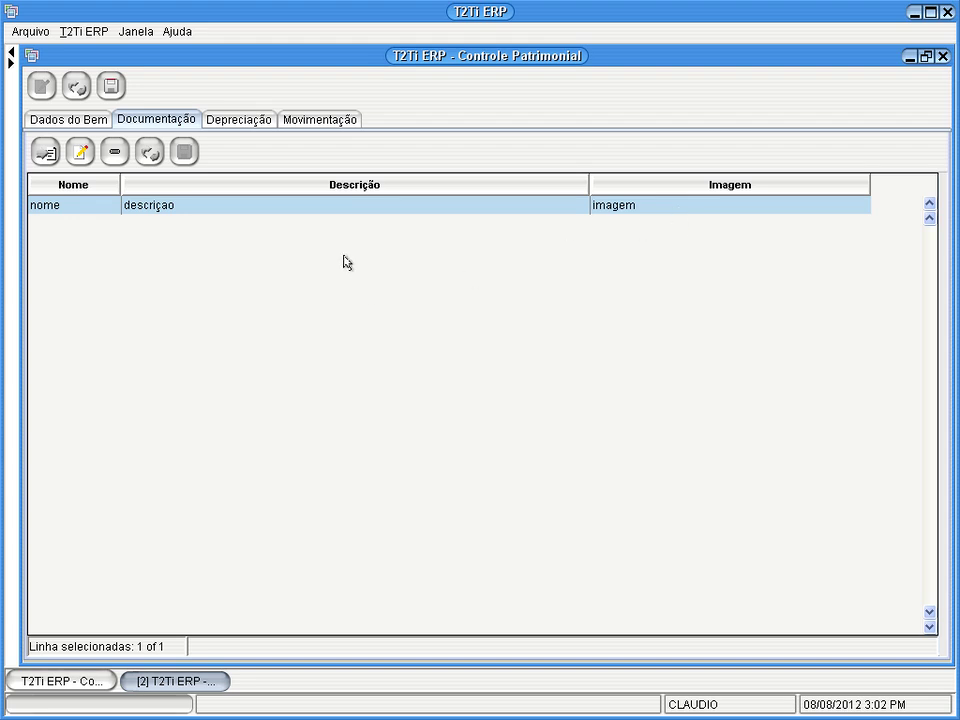
{"action": "left_click", "coordinate": [236, 121]}
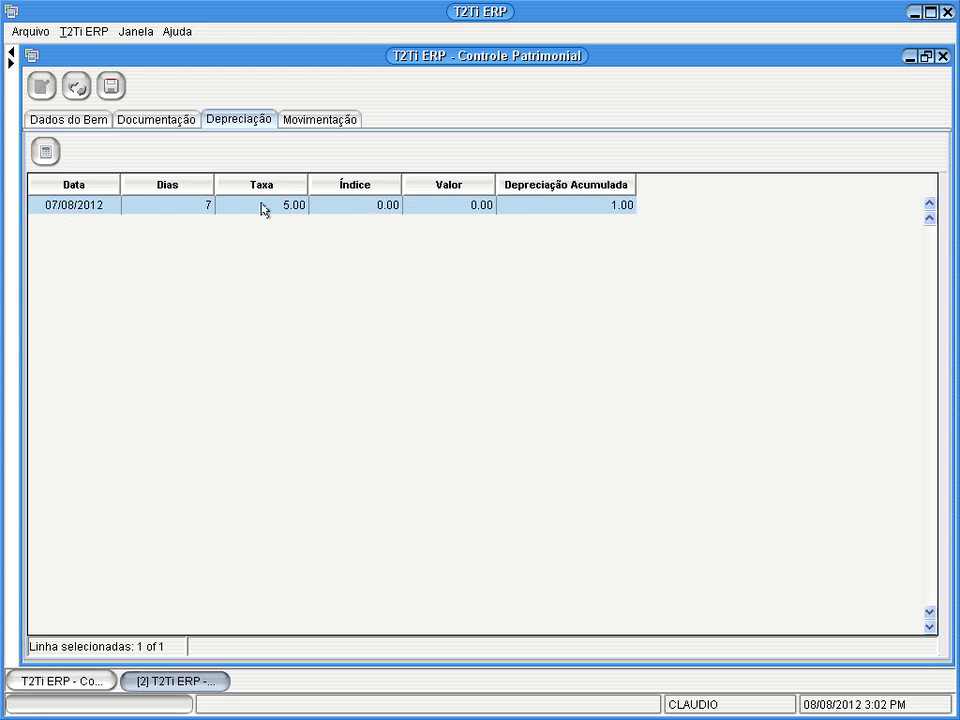
{"action": "left_click", "coordinate": [320, 120]}
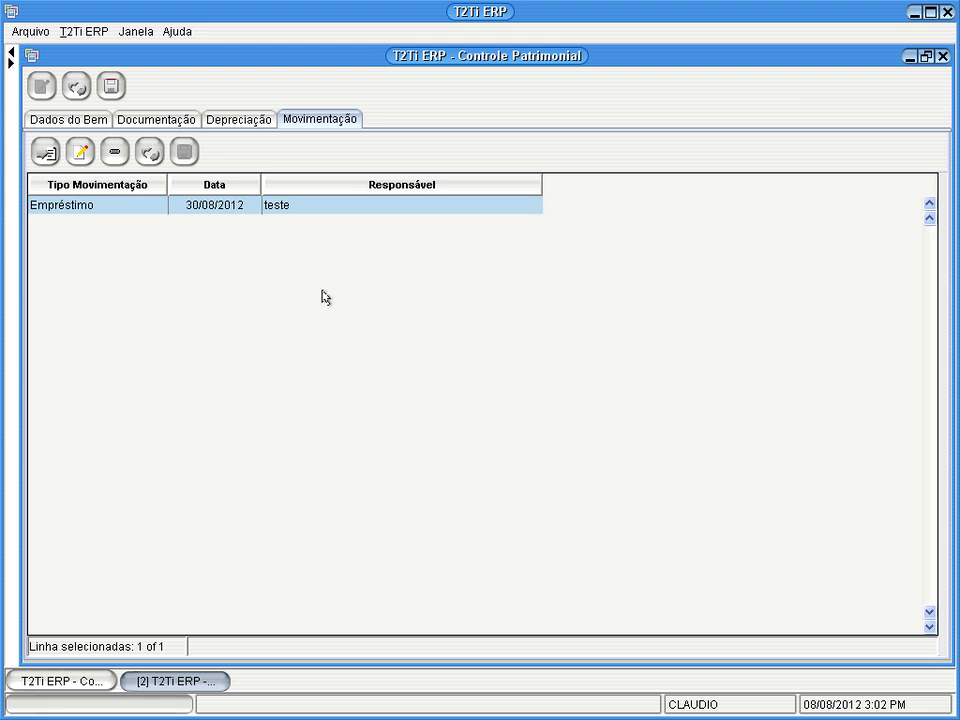
{"action": "left_click", "coordinate": [943, 57]}
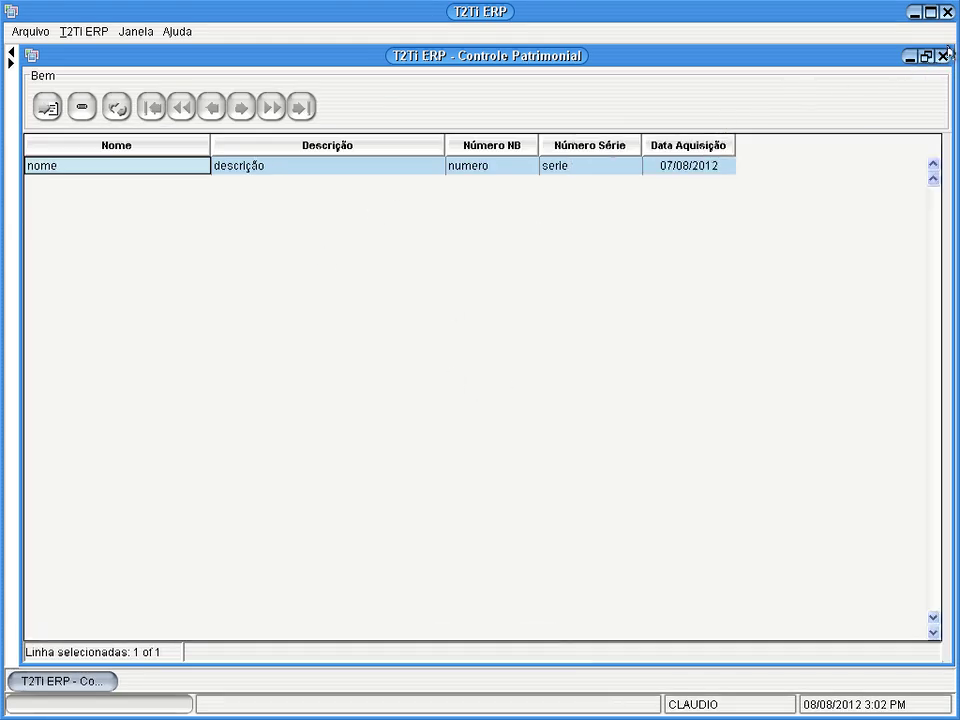
{"action": "left_click", "coordinate": [943, 57]}
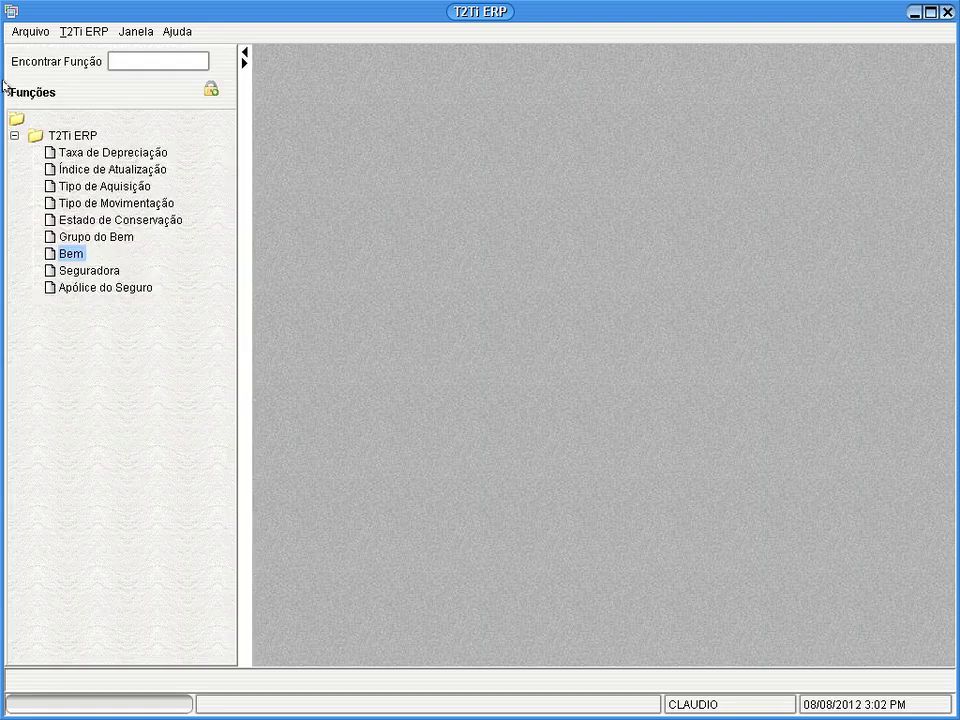
Step: View the Seguradora 01 record in edit mode and the blank new-insurer form, closing both and the Seguradora list
{"action": "double_click", "coordinate": [78, 272]}
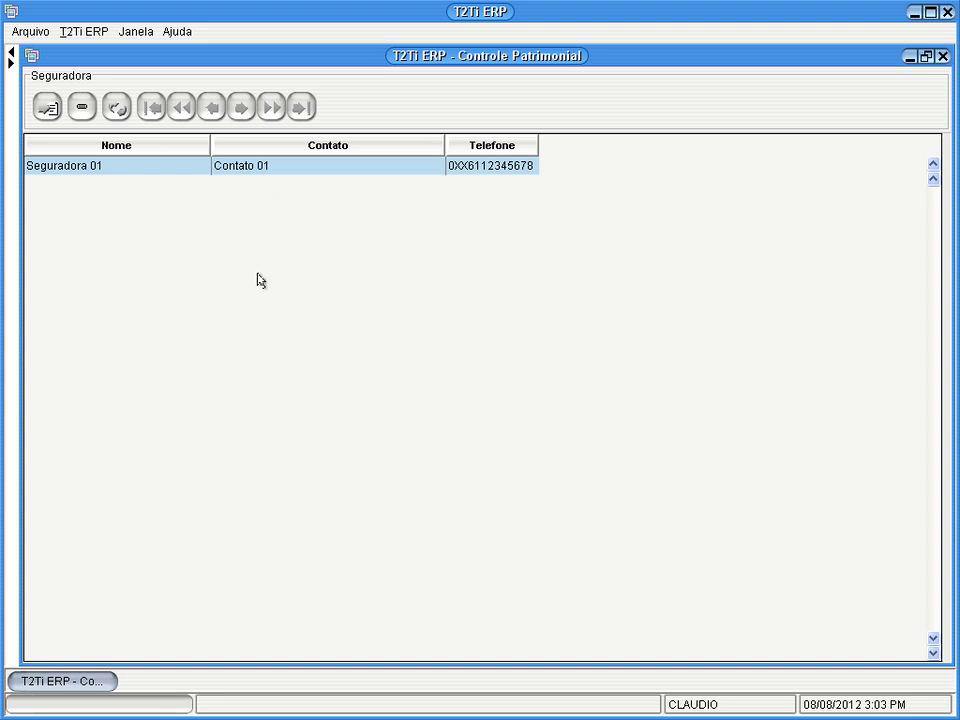
{"action": "double_click", "coordinate": [171, 168]}
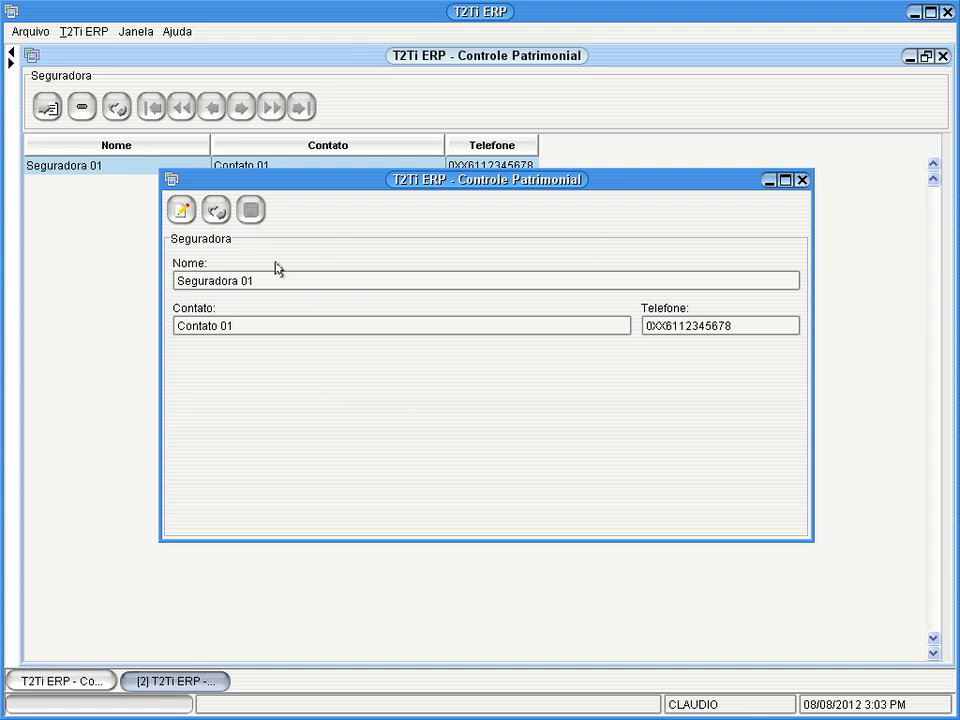
{"action": "left_click", "coordinate": [181, 210]}
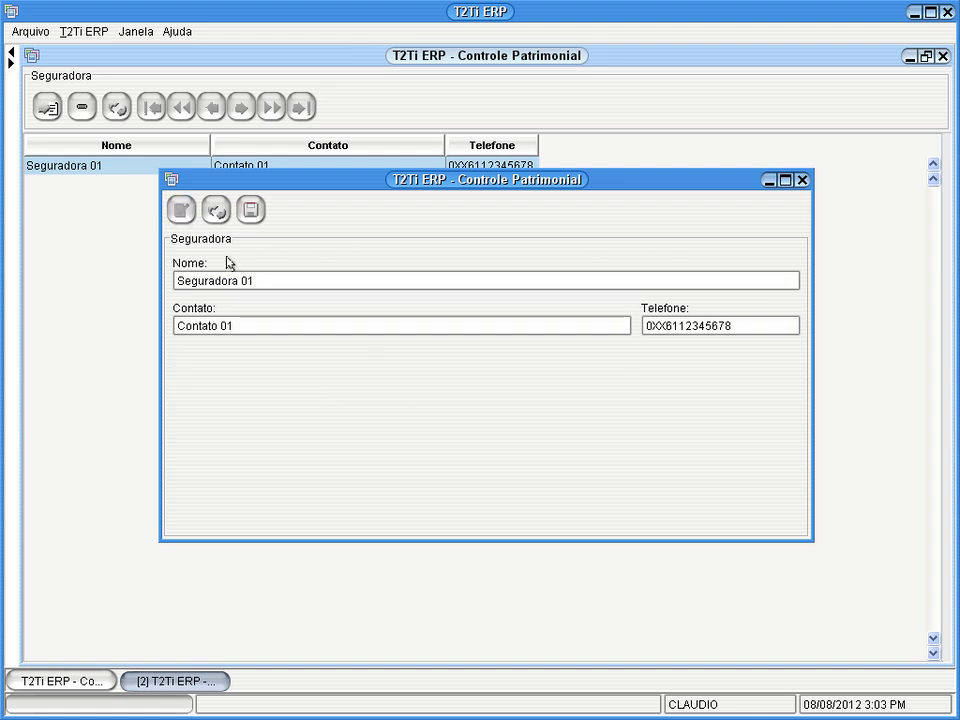
{"action": "left_click", "coordinate": [800, 180]}
{"action": "left_click", "coordinate": [47, 107]}
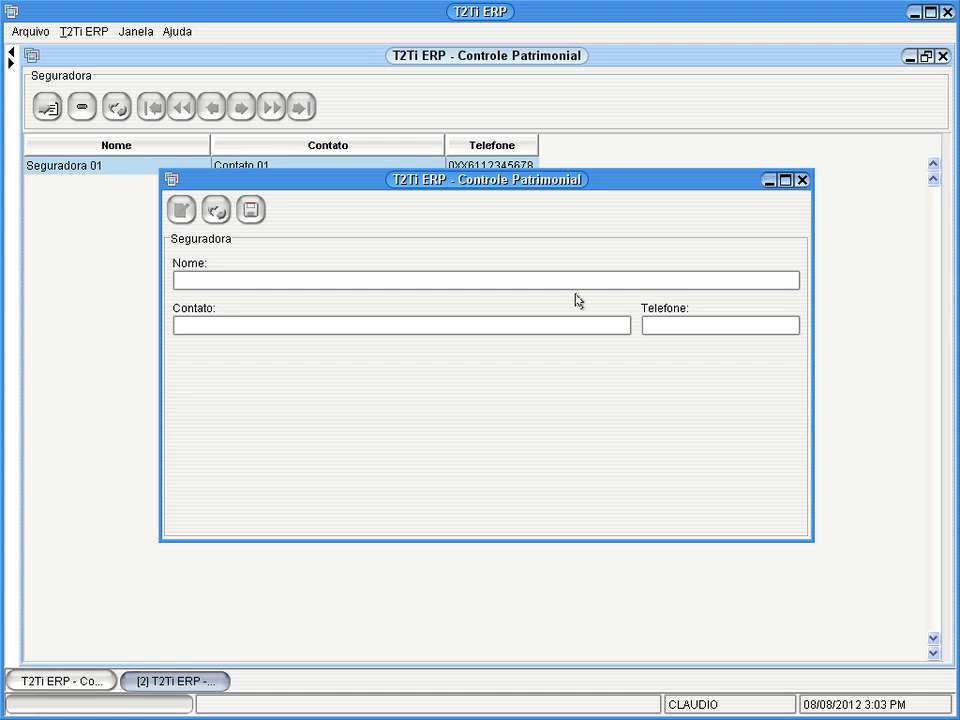
{"action": "left_click", "coordinate": [800, 180]}
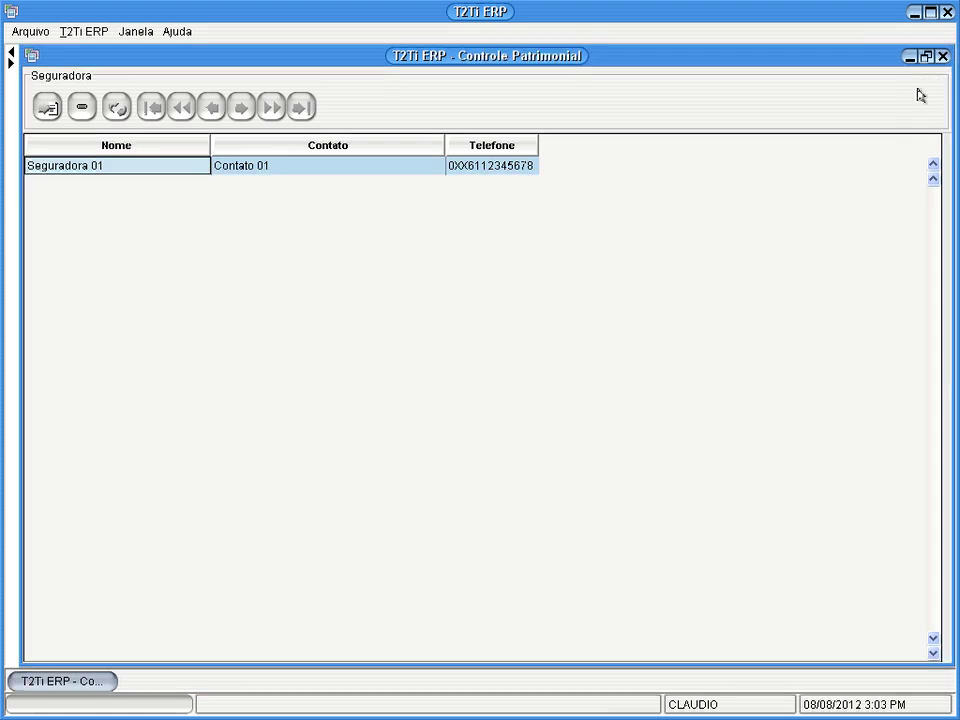
{"action": "left_click", "coordinate": [942, 56]}
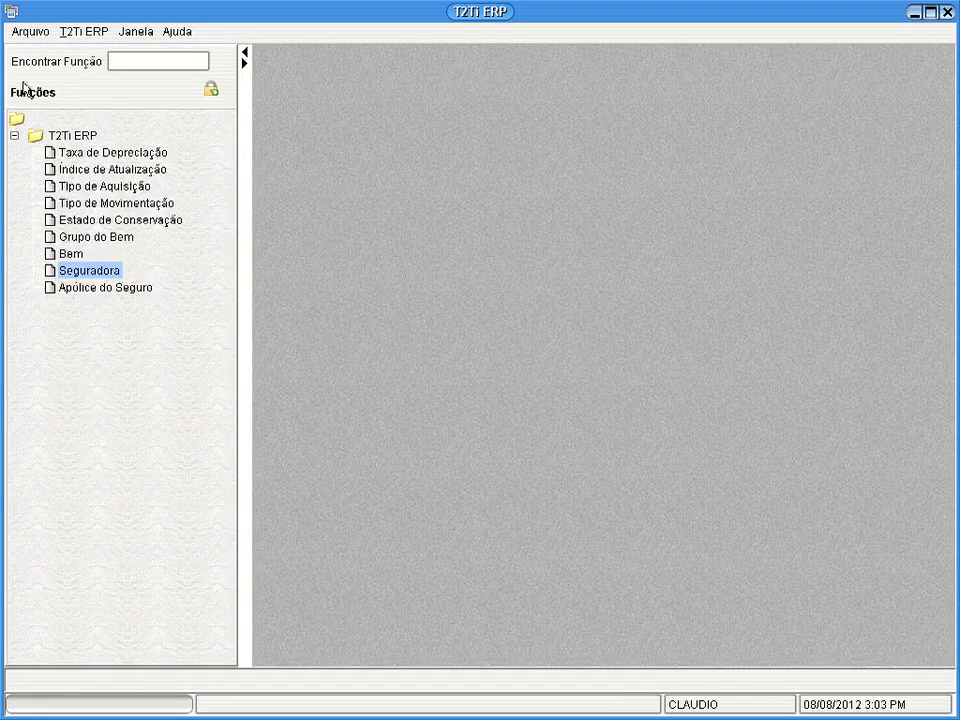
Step: View the details of the insurance policy in the Apólice do Seguro function, closing the record and its list
{"action": "double_click", "coordinate": [82, 290]}
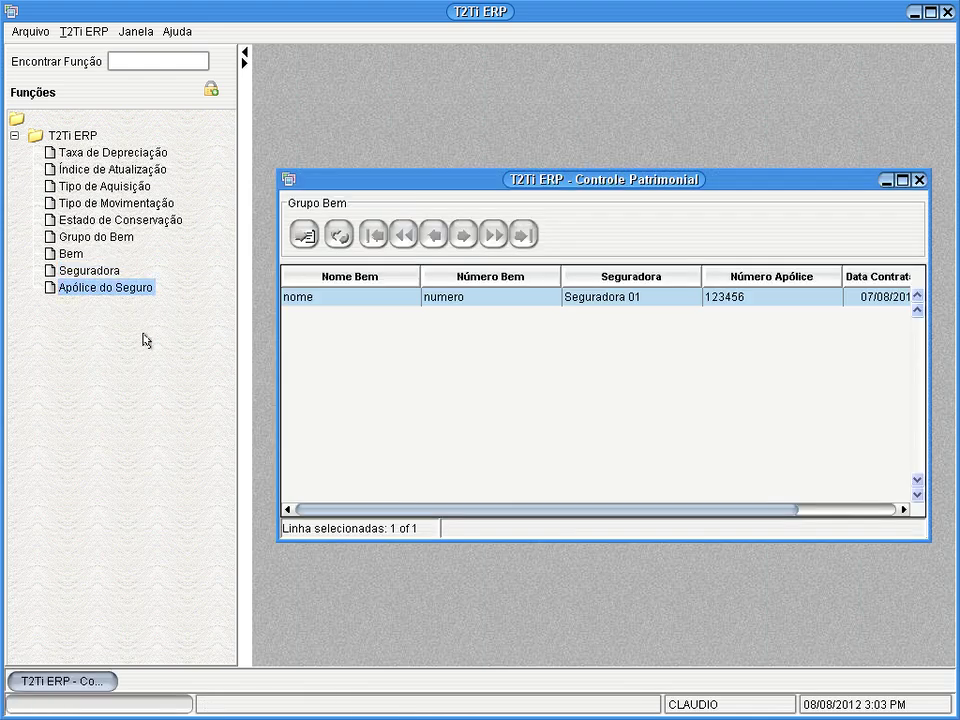
{"action": "double_click", "coordinate": [437, 179]}
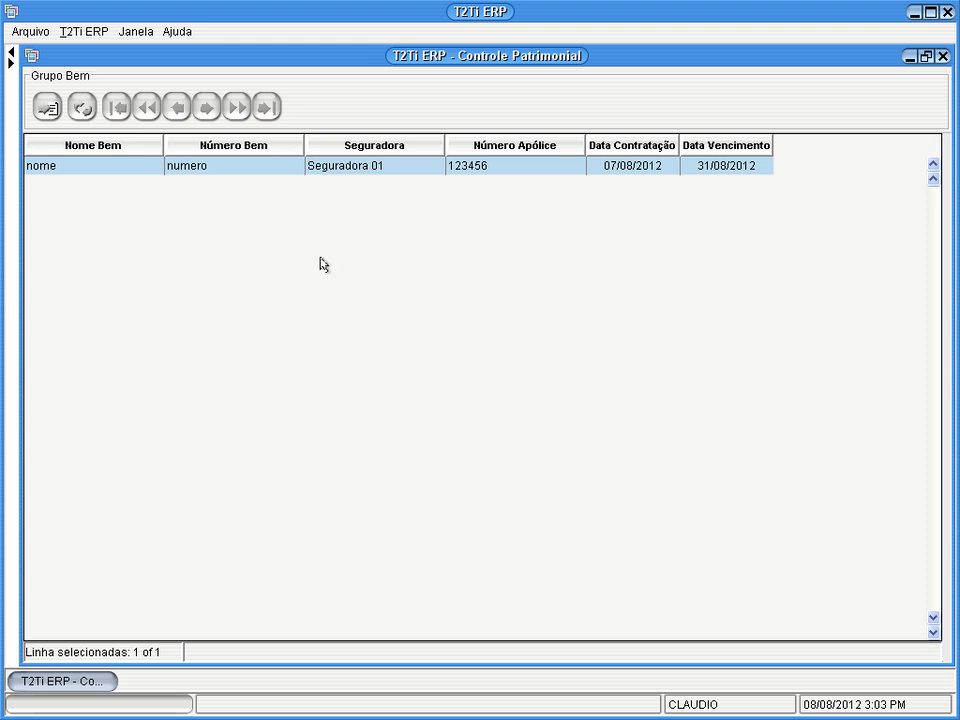
{"action": "double_click", "coordinate": [195, 172]}
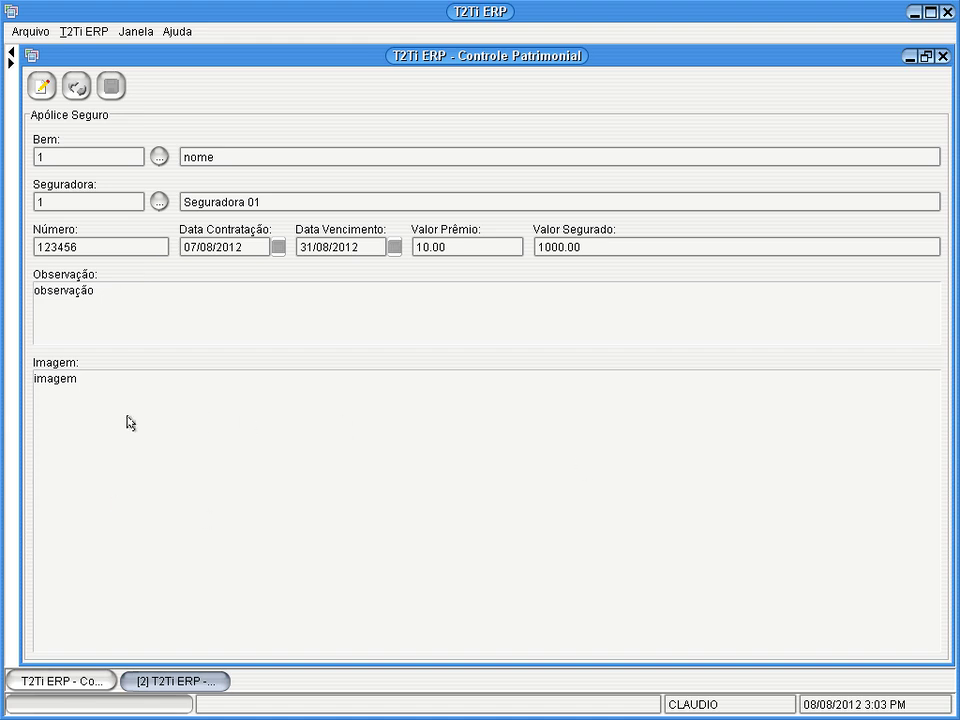
{"action": "left_click", "coordinate": [925, 57]}
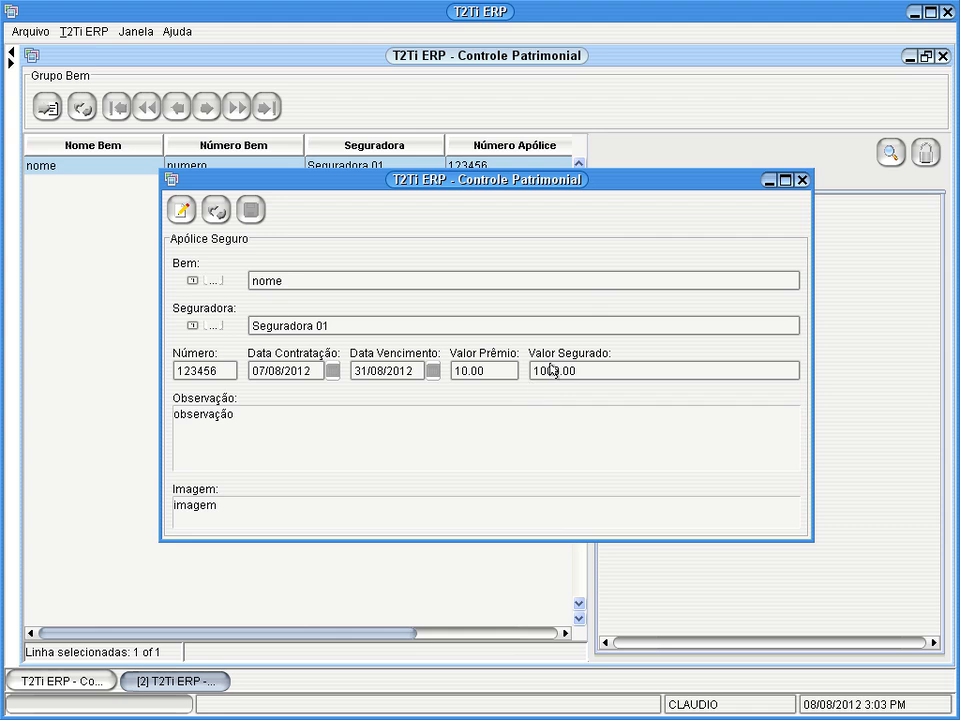
{"action": "left_click", "coordinate": [801, 180]}
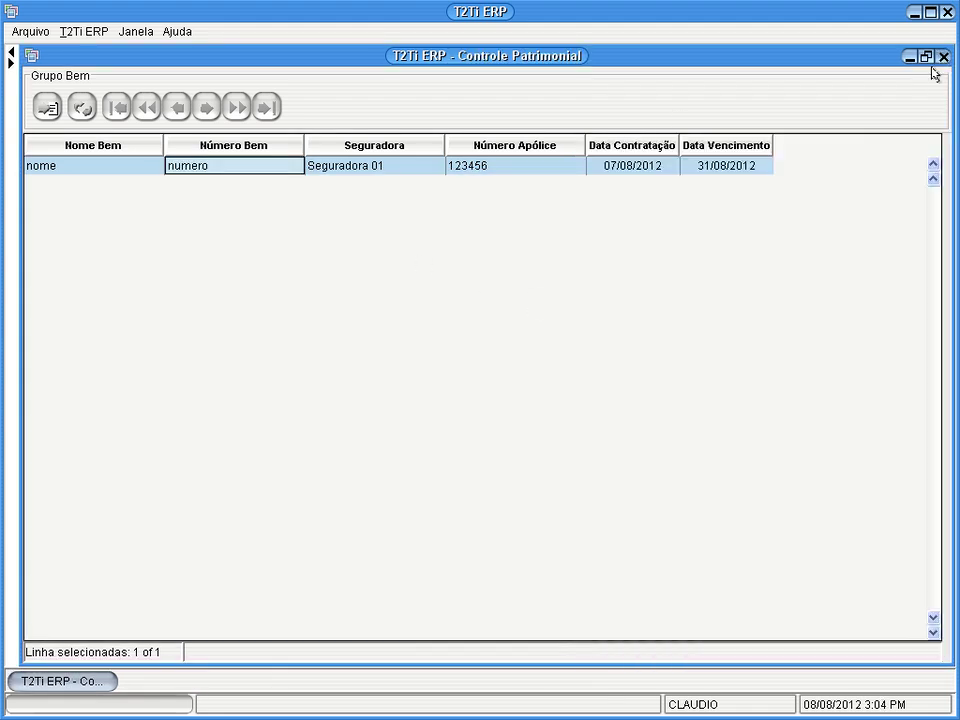
{"action": "left_click", "coordinate": [943, 57]}
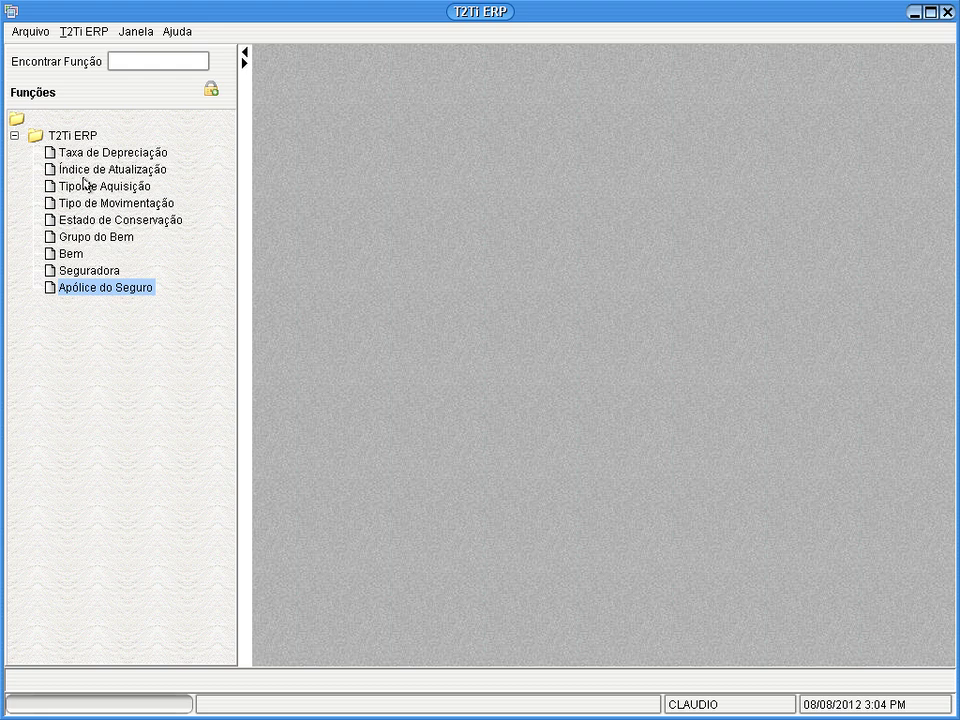